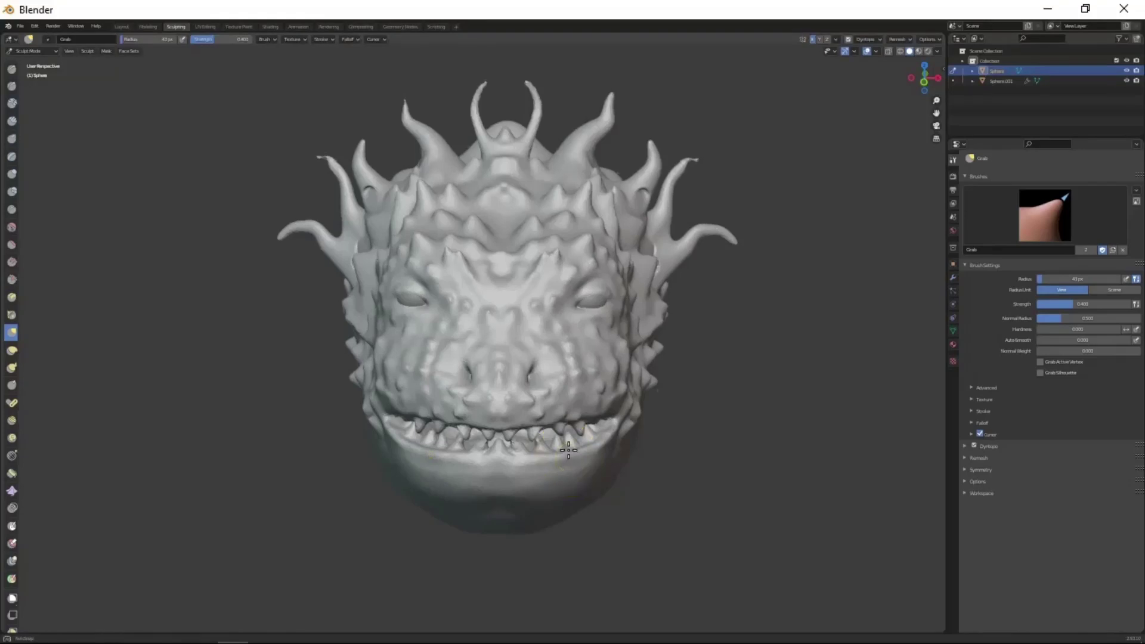
Orbit the finished dragon head preview to show its open mouth.
mouse_move(568, 450)
middle_mouse_down()
mouse_move(570, 425)
mouse_move(572, 479)
mouse_move(571, 425)
mouse_move(568, 463)
mouse_move(568, 445)
middle_mouse_up()
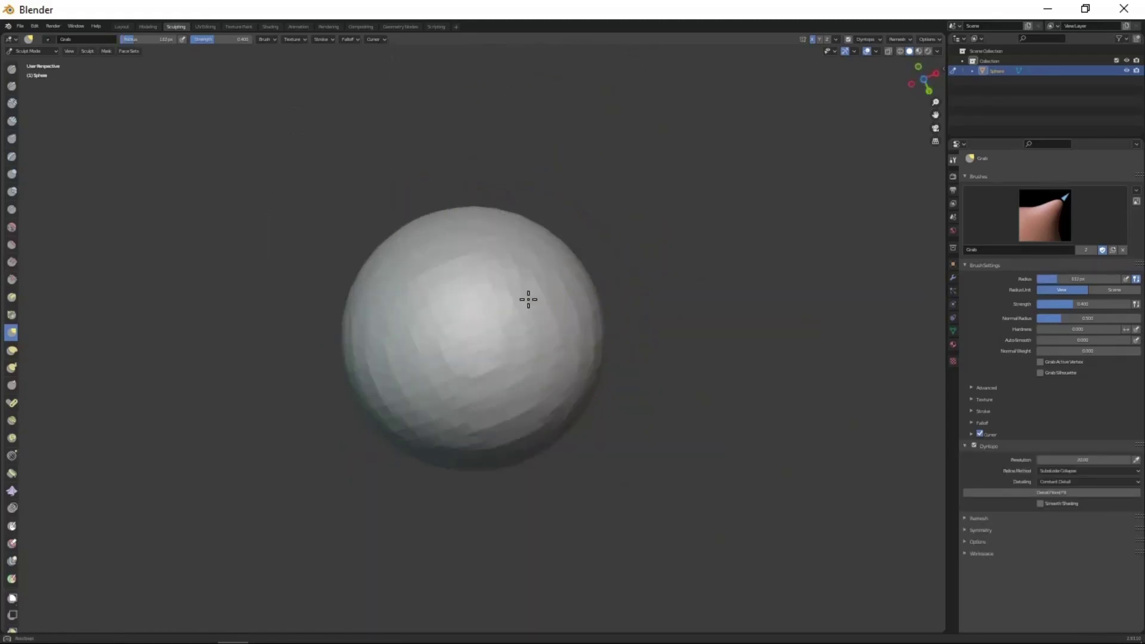
Lay horizontal Clay Strips across the sphere and carve a horizontal mouth groove with Crease.
mouse_move(583, 454)
middle_mouse_down()
mouse_move(593, 306)
mouse_move(626, 347)
middle_mouse_up()
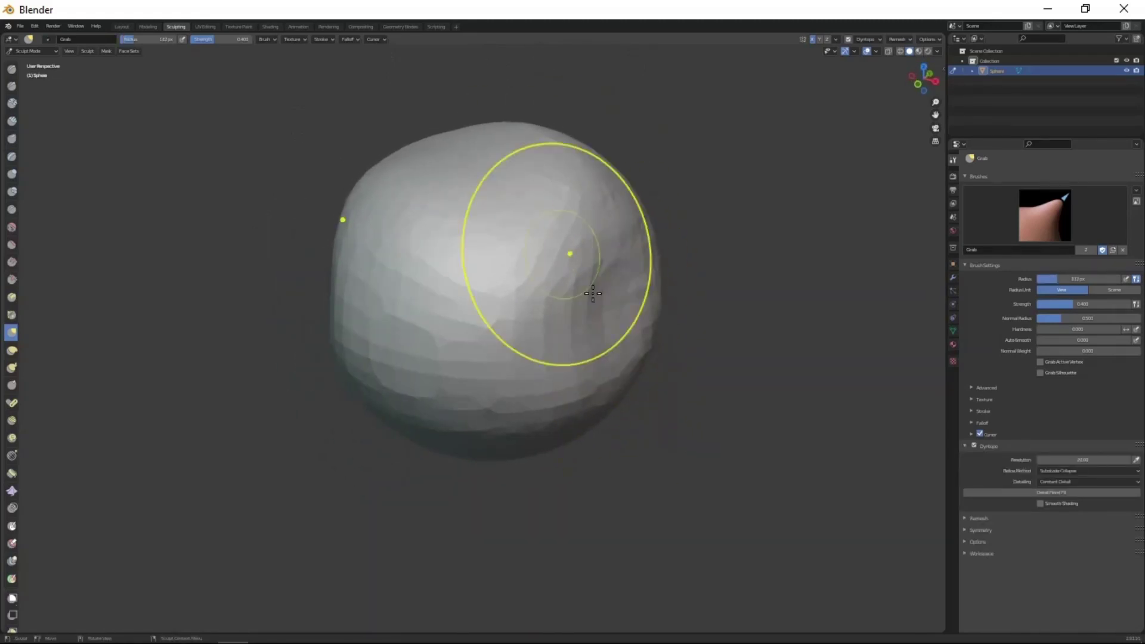
mouse_move(593, 292)
middle_mouse_down()
mouse_move(618, 217)
mouse_move(621, 317)
middle_mouse_up()
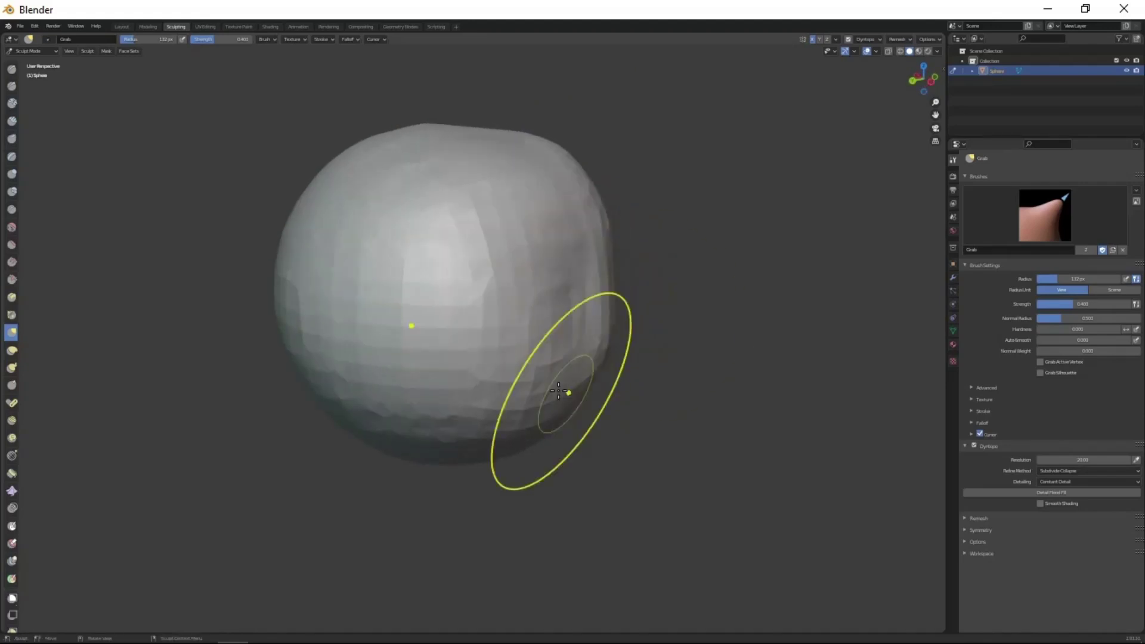
mouse_move(591, 263)
middle_mouse_down()
mouse_move(620, 271)
mouse_move(481, 419)
mouse_move(409, 378)
mouse_move(552, 197)
mouse_move(396, 224)
mouse_move(572, 226)
mouse_move(618, 409)
mouse_move(583, 402)
middle_mouse_up()
key("c")
left_click_drag(583, 402, 417, 404)
key("shift+c")
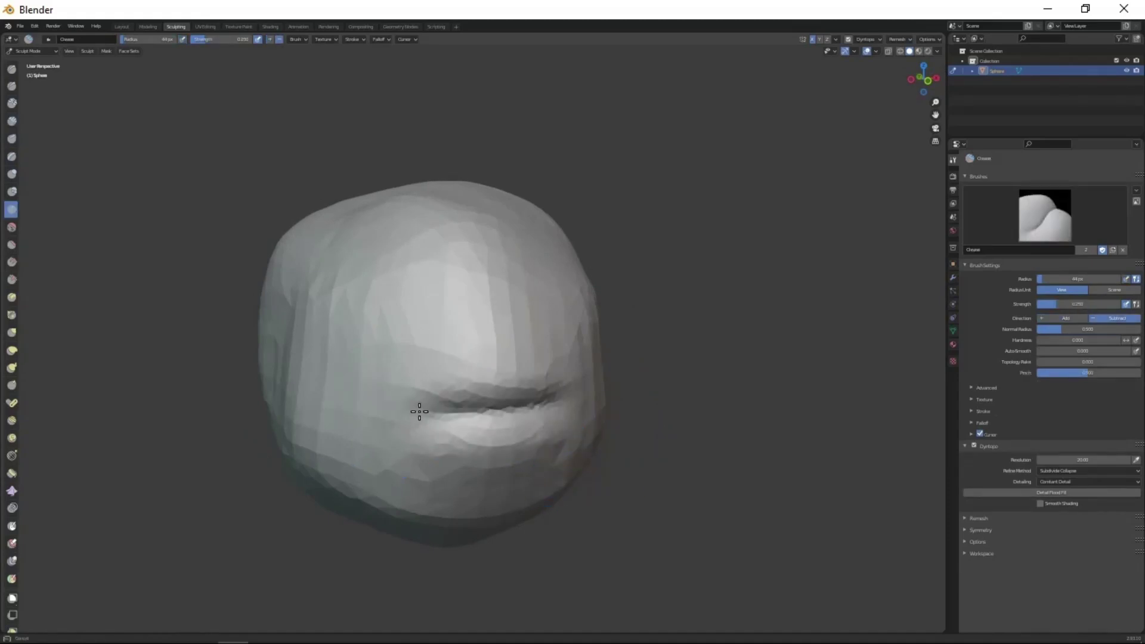
mouse_move(417, 405)
middle_mouse_down()
mouse_move(465, 388)
mouse_move(568, 430)
mouse_move(409, 370)
mouse_move(537, 418)
mouse_move(564, 312)
middle_mouse_up()
Grab-pull the head's right and lower-right sides outward to block the shape.
key("g")
left_click_drag(565, 312, 571, 415)
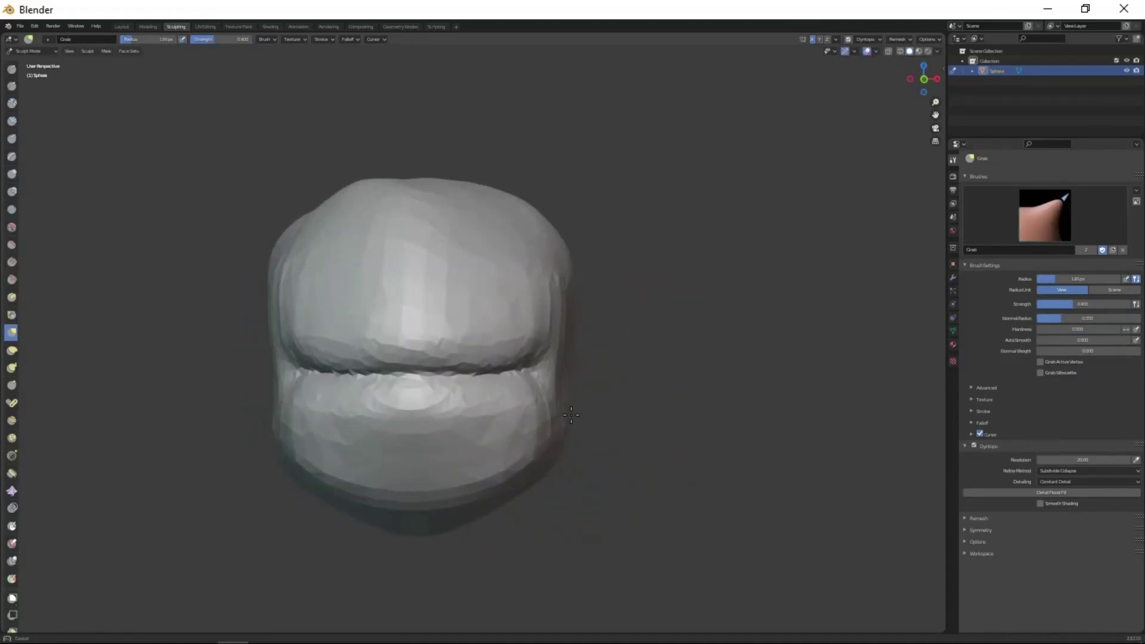
middle_click_drag(570, 414, 566, 331)
mouse_move(337, 197)
middle_mouse_down()
mouse_move(599, 258)
mouse_move(509, 332)
mouse_move(541, 343)
mouse_move(424, 435)
middle_mouse_up()
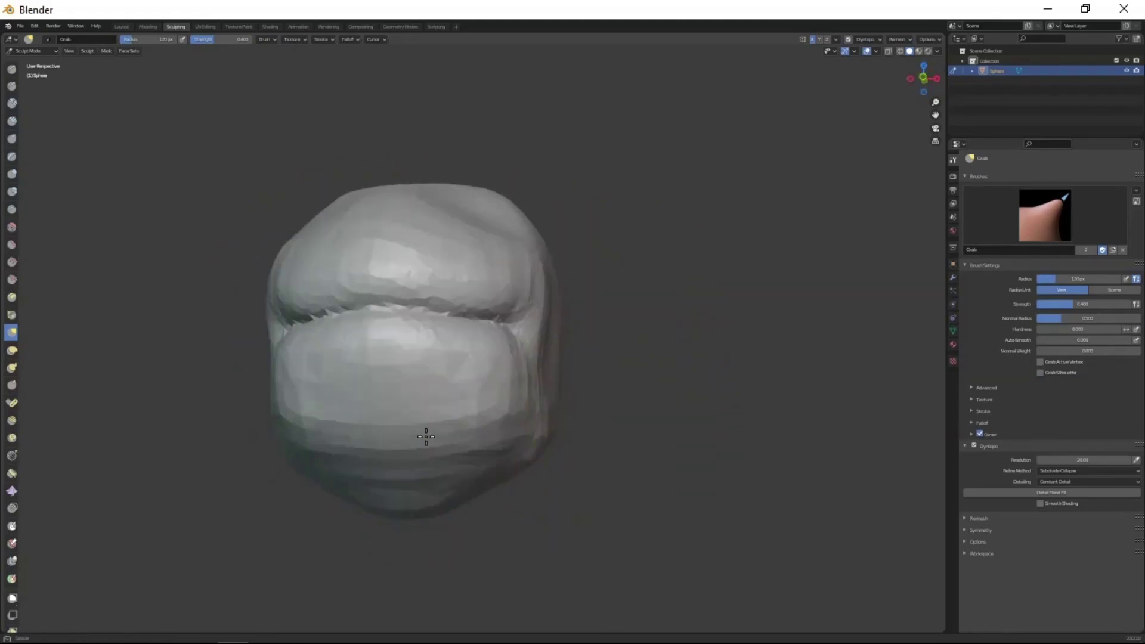
left_click_drag(424, 434, 467, 416)
mouse_move(467, 416)
middle_mouse_down()
mouse_move(439, 327)
mouse_move(510, 435)
middle_mouse_up()
Build round eye-socket bumps above the mouth with Clay Strips.
key("c")
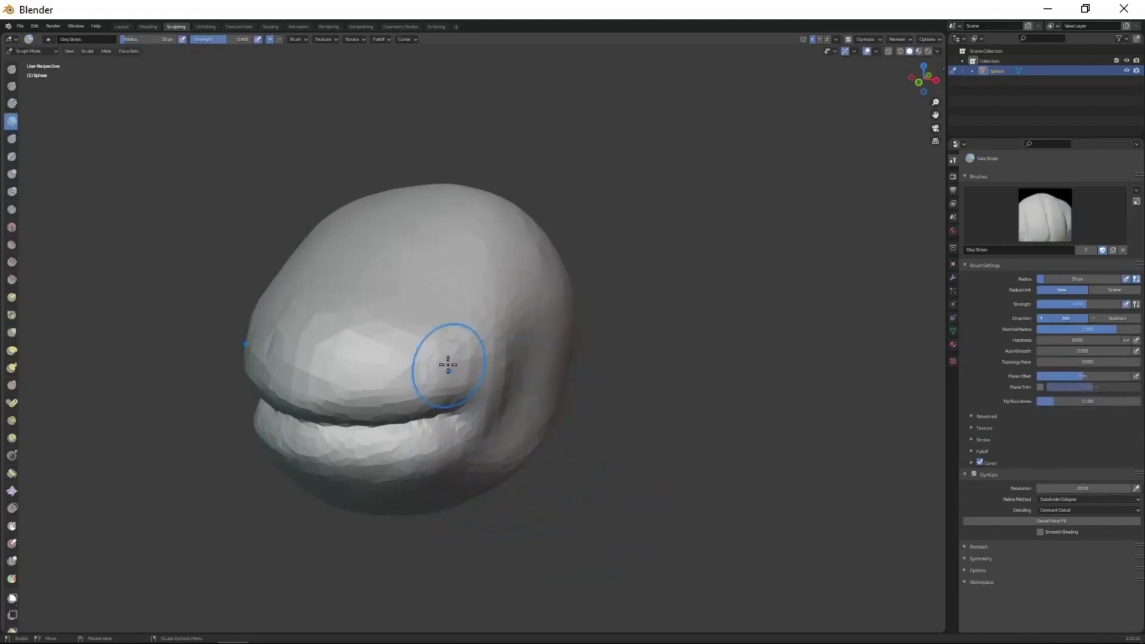
middle_click_drag(447, 366, 503, 328)
left_click_drag(503, 327, 512, 364)
mouse_move(513, 364)
middle_mouse_down()
mouse_move(417, 370)
mouse_move(384, 400)
mouse_move(439, 361)
mouse_move(490, 448)
mouse_move(422, 358)
mouse_move(436, 408)
mouse_move(330, 343)
middle_mouse_up()
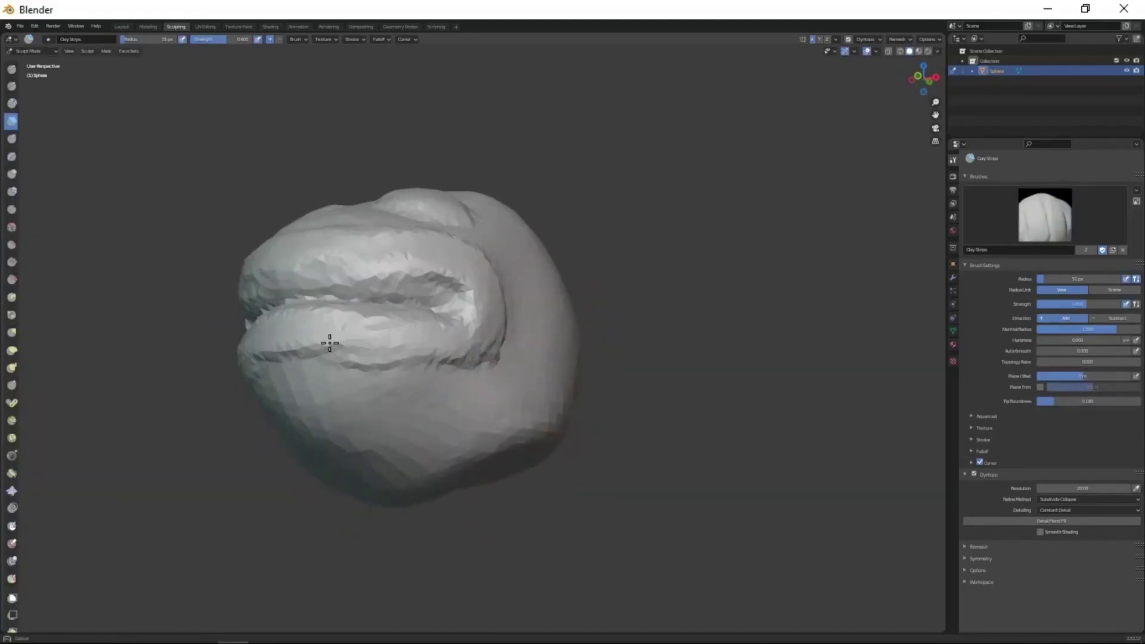
Refine the brows and lips with Grab, checking the head from front and side.
mouse_move(339, 281)
middle_mouse_down()
mouse_move(549, 440)
mouse_move(486, 291)
mouse_move(569, 343)
middle_mouse_up()
scroll(568, 343, "up", 5)
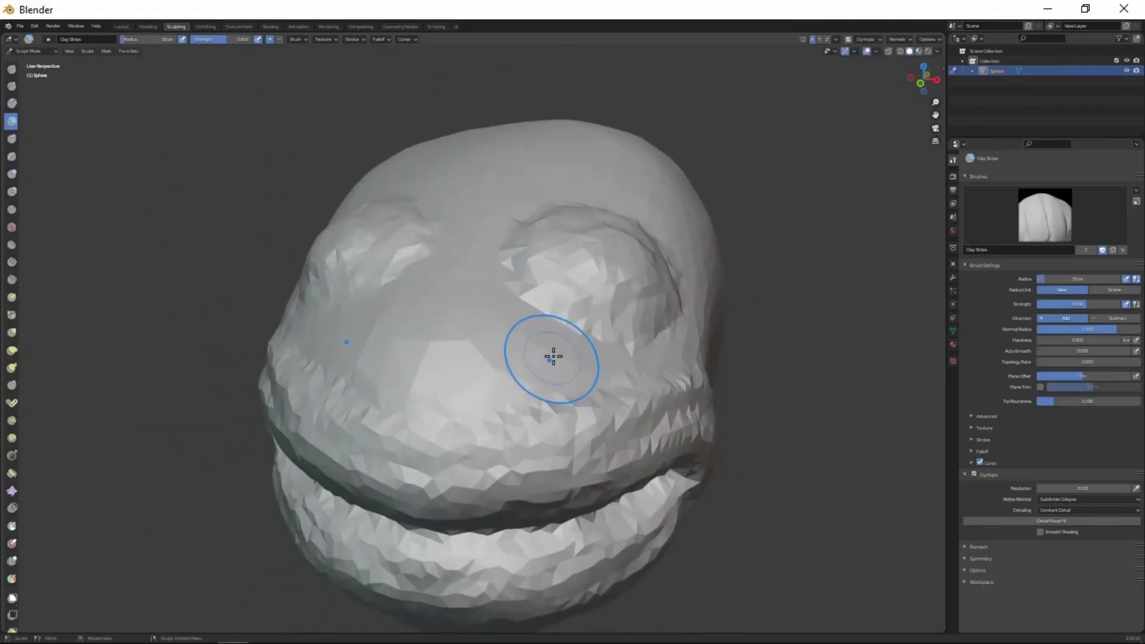
key("g")
scroll(567, 277, "down", 3)
mouse_move(629, 211)
middle_mouse_down()
mouse_move(621, 332)
mouse_move(595, 332)
mouse_move(621, 338)
mouse_move(420, 363)
mouse_move(656, 393)
mouse_move(660, 409)
mouse_move(532, 402)
mouse_move(646, 414)
mouse_move(541, 357)
middle_mouse_up()
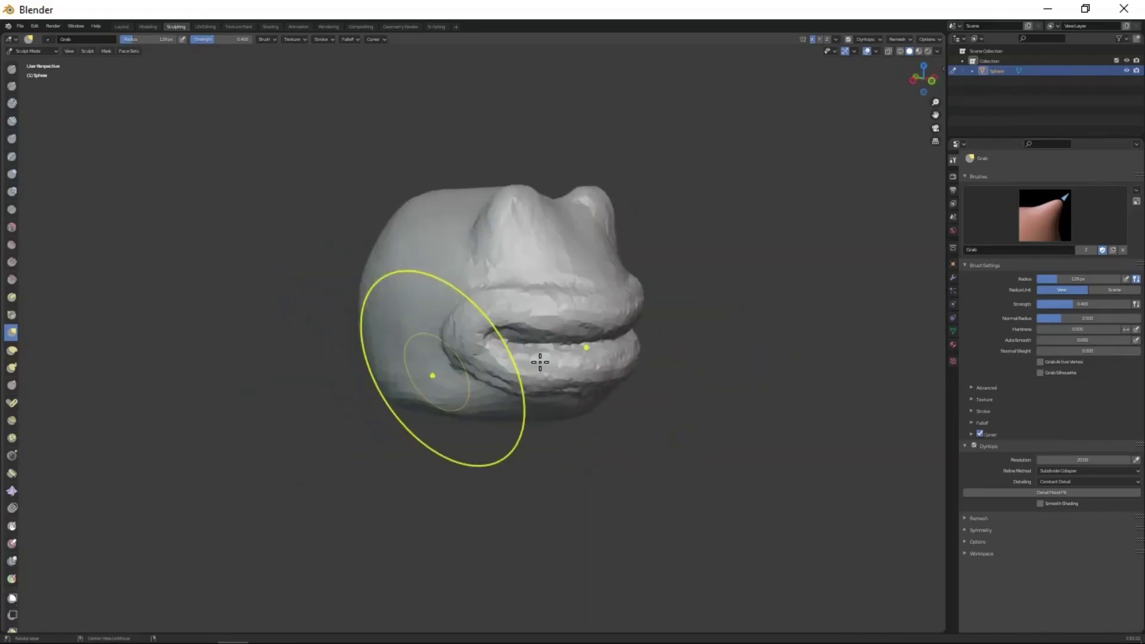
scroll(531, 276, "up", 5)
key("x")
scroll(588, 523, "down", 3)
Thicken the lips with a resized Draw brush and pull the lower jaw out with Grab at radius about 101.
key("f")
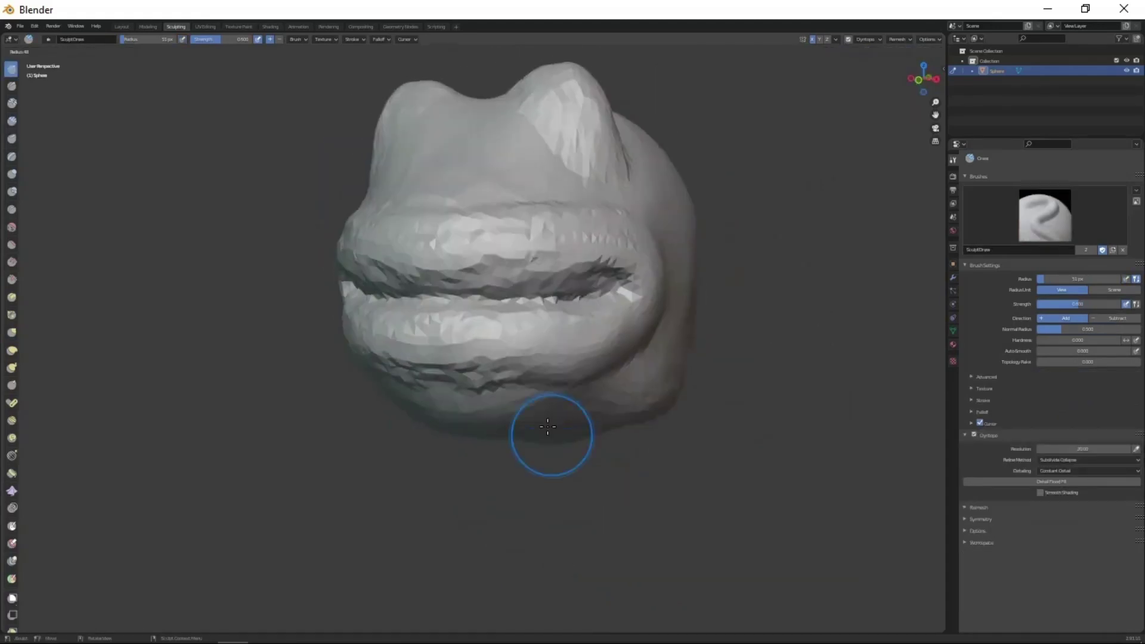
mouse_move(604, 290)
middle_mouse_down()
mouse_move(595, 380)
mouse_move(601, 371)
mouse_move(521, 426)
middle_mouse_up()
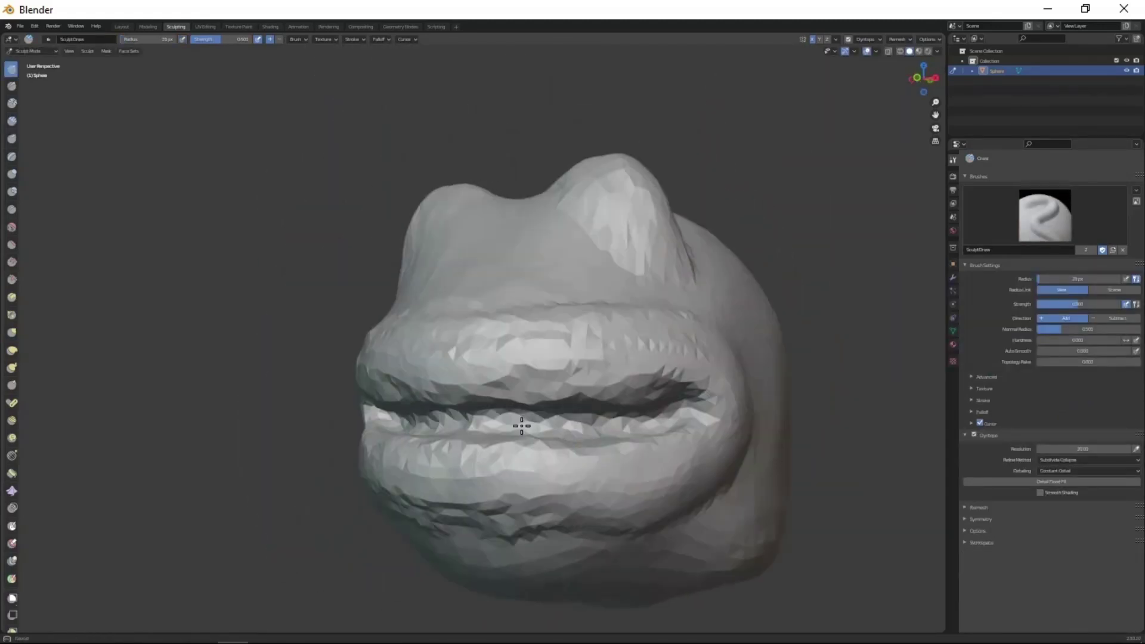
key("g")
middle_click_drag(622, 439, 668, 429)
key("f")
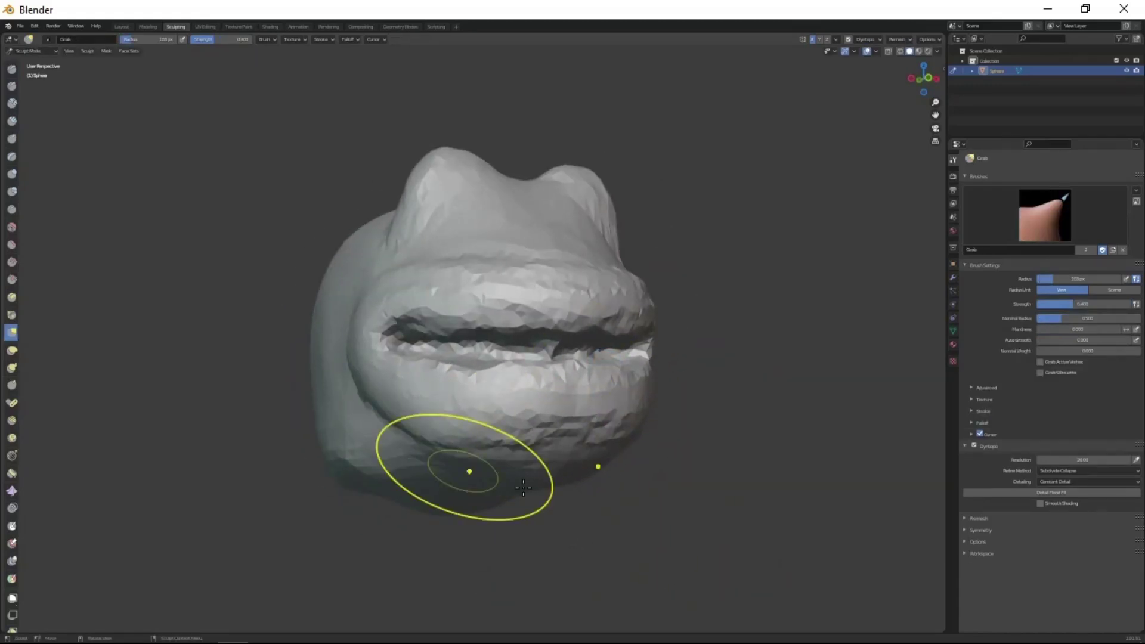
mouse_move(523, 488)
middle_mouse_down()
mouse_move(459, 526)
mouse_move(572, 511)
mouse_move(668, 305)
middle_mouse_up()
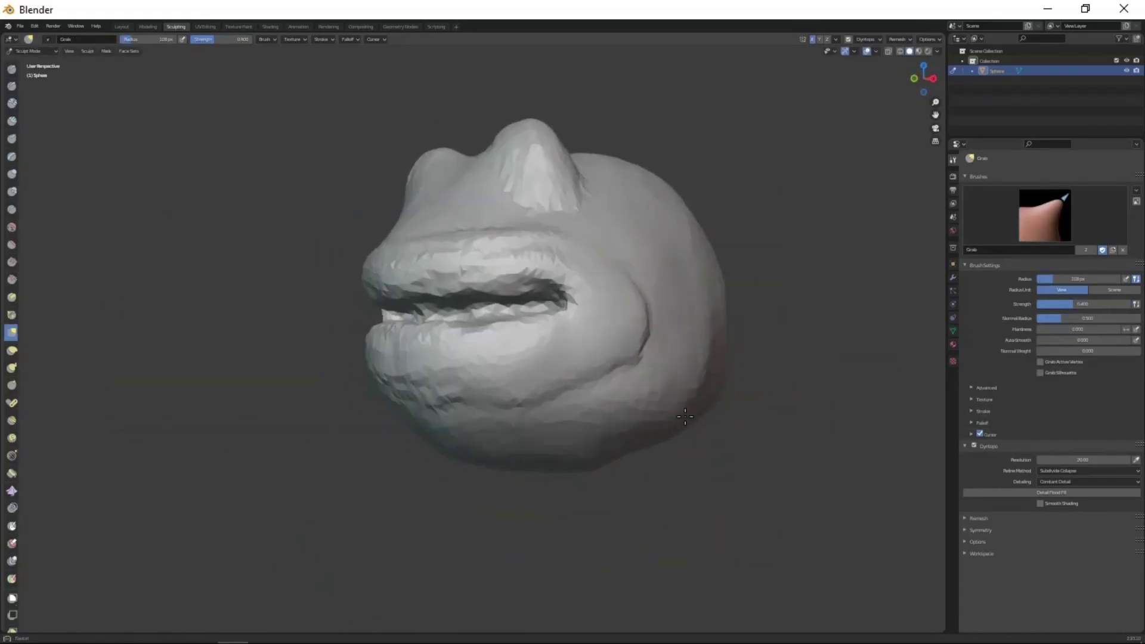
middle_click_drag(628, 432, 628, 324)
key("x")
scroll(628, 324, "up", 2)
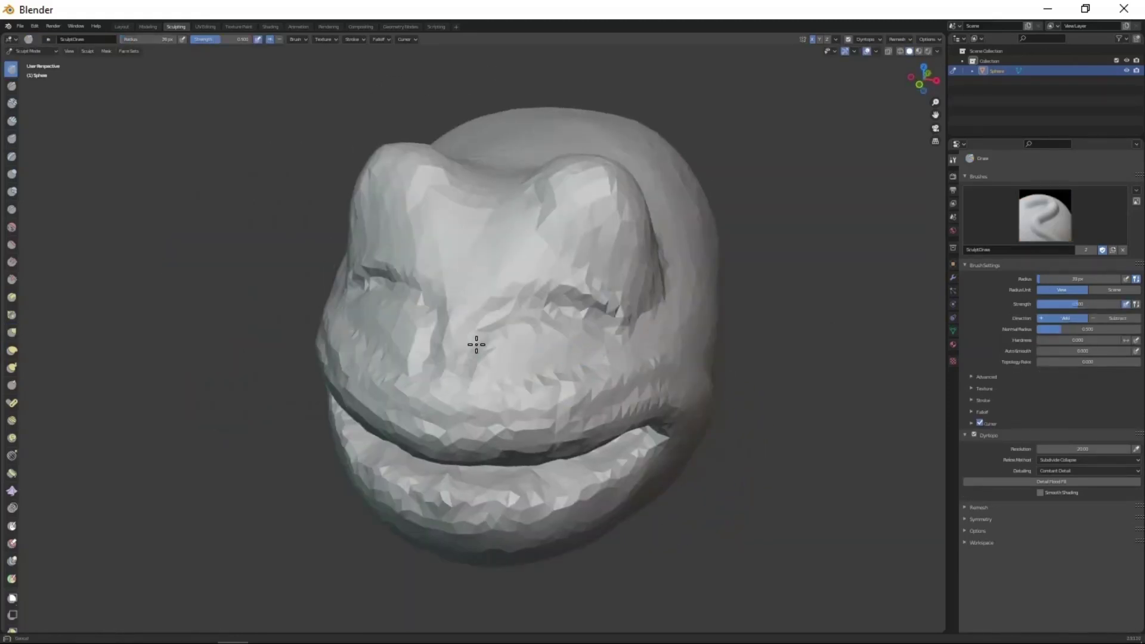
Build up recessed eye sockets with Clay Strips, checking from side and front views.
mouse_move(476, 344)
middle_mouse_down()
mouse_move(708, 327)
mouse_move(524, 370)
middle_mouse_up()
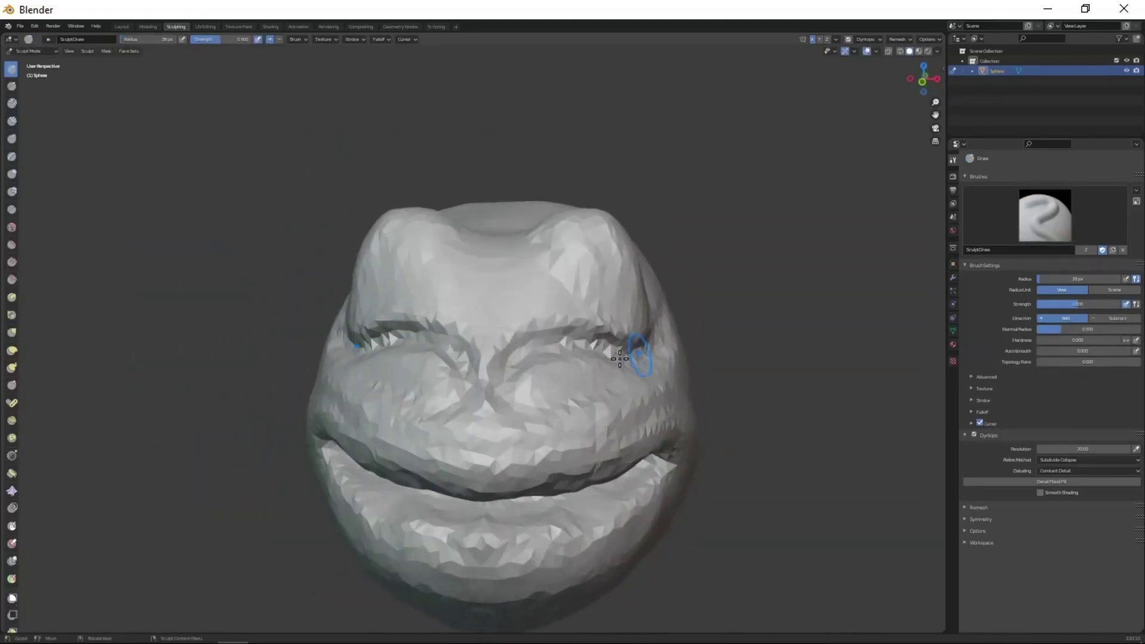
middle_click_drag(620, 358, 549, 369)
mouse_move(550, 542)
middle_mouse_down()
mouse_move(531, 370)
mouse_move(463, 318)
middle_mouse_up()
key("c")
mouse_move(488, 356)
middle_mouse_down()
mouse_move(442, 404)
mouse_move(534, 291)
middle_mouse_up()
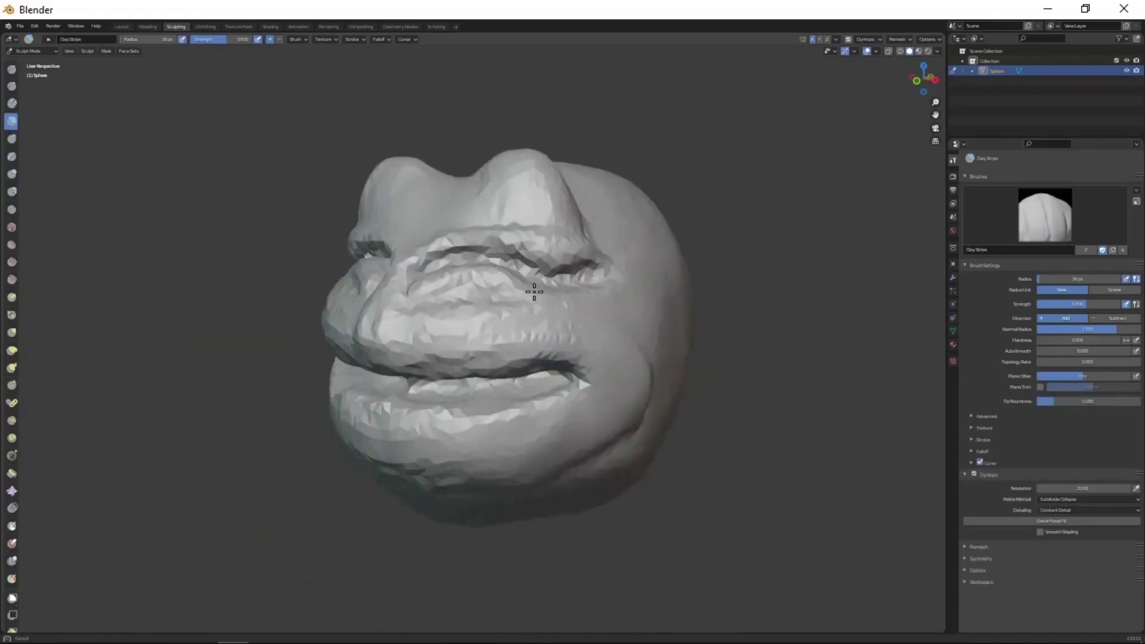
middle_click_drag(668, 343, 645, 355)
middle_click_drag(525, 161, 511, 244)
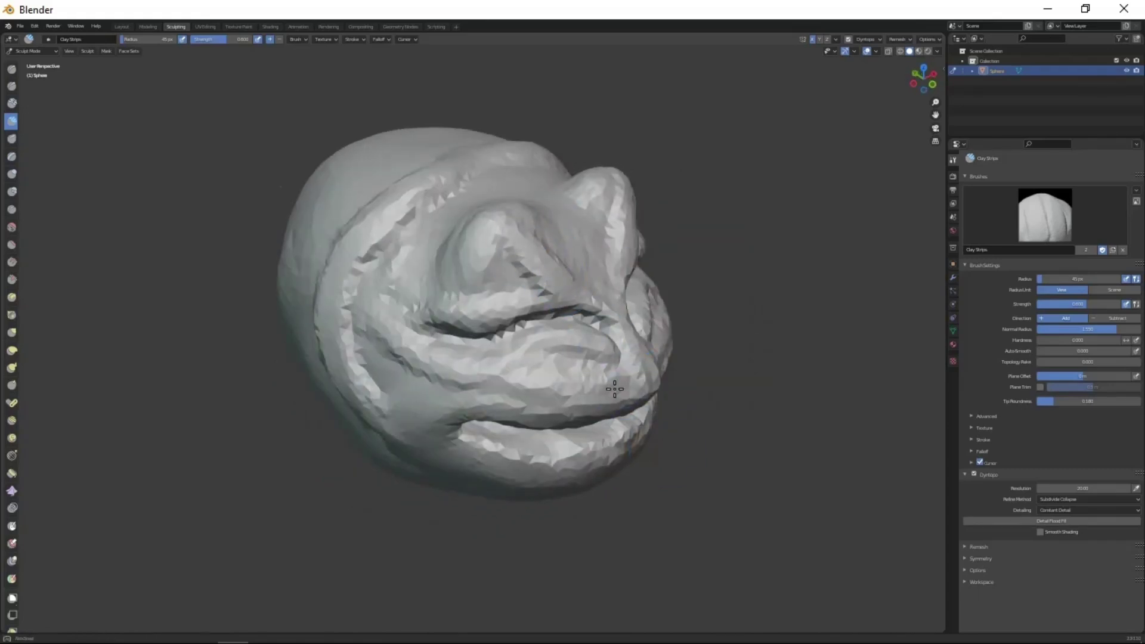
mouse_move(614, 389)
middle_mouse_down()
mouse_move(493, 273)
mouse_move(582, 266)
middle_mouse_up()
scroll(573, 263, "down", 3)
scroll(561, 257, "up", 5)
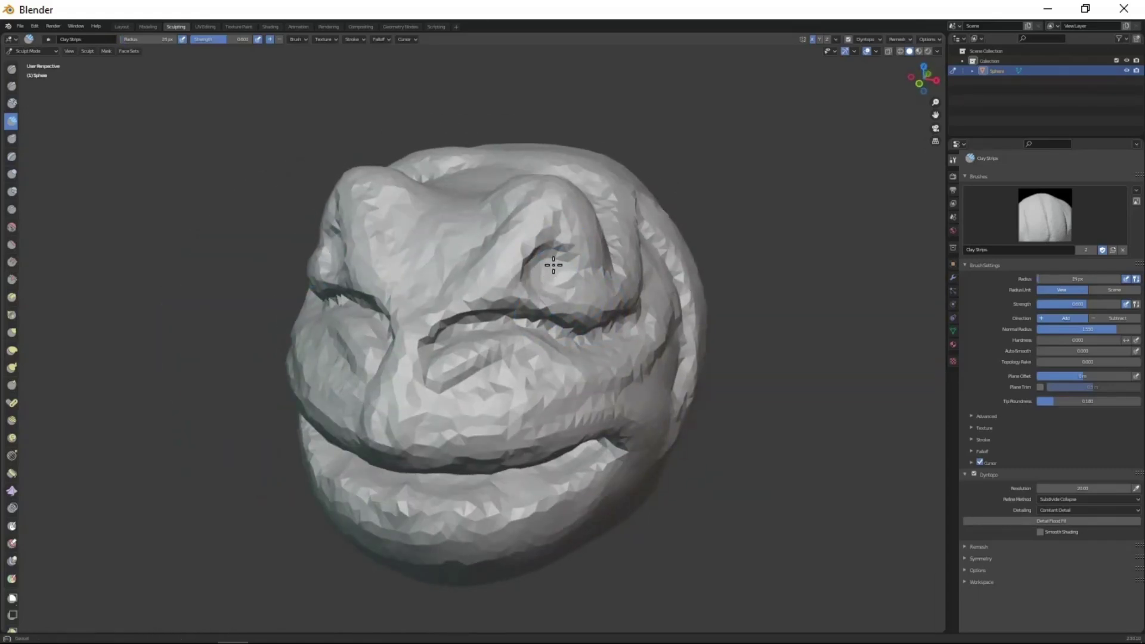
Draw heavy eyelids and shape them with Grab around the eye area.
key("x")
mouse_move(539, 278)
middle_mouse_down()
mouse_move(618, 401)
mouse_move(557, 302)
middle_mouse_up()
scroll(557, 302, "up", 3)
key("g")
scroll(605, 392, "down", 3)
middle_click_drag(670, 299, 508, 198)
scroll(508, 199, "up", 3)
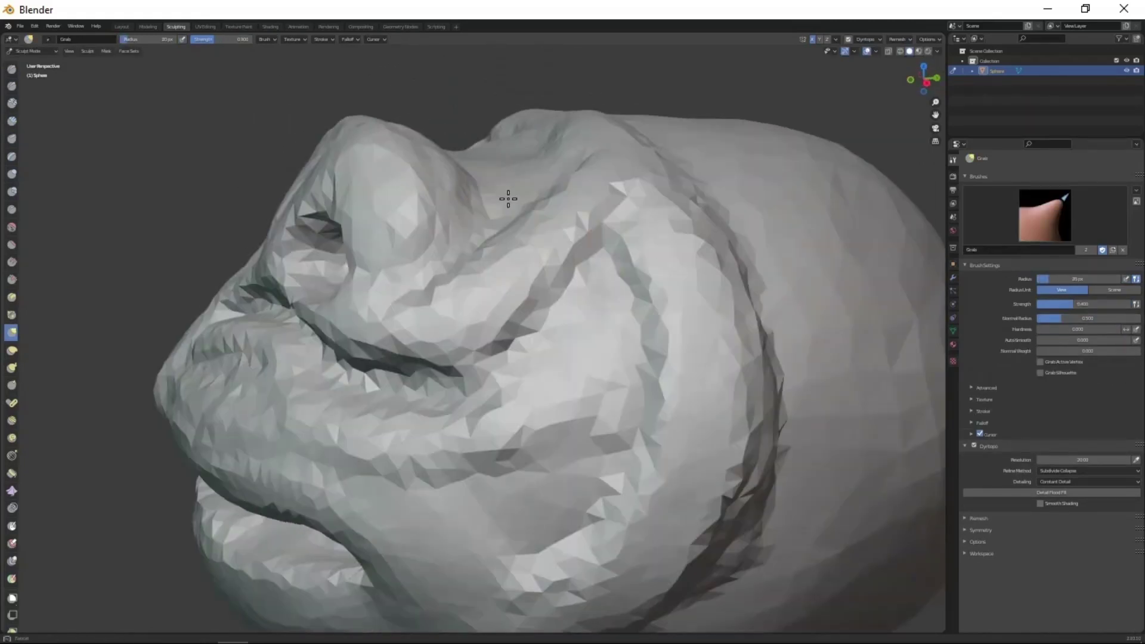
scroll(413, 327, "down", 3)
Shape the cheek folds and a pointed top horn, inspecting the head from several angles.
mouse_move(414, 327)
middle_mouse_down()
mouse_move(544, 481)
mouse_move(460, 376)
middle_mouse_up()
scroll(459, 376, "up", 3)
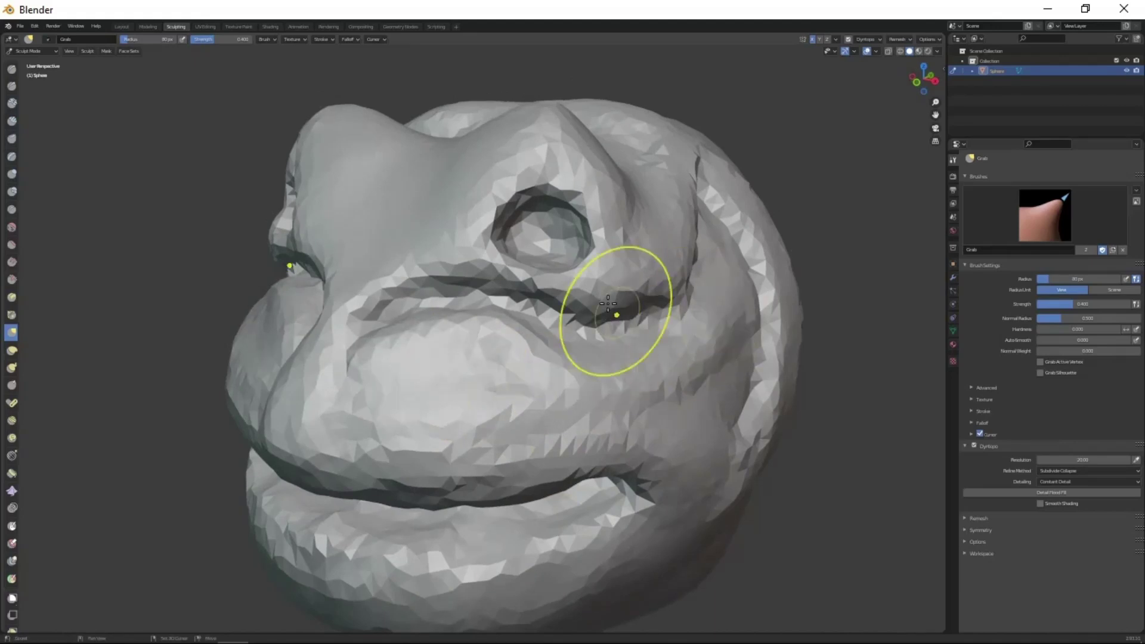
scroll(608, 304, "down", 3)
mouse_move(607, 304)
middle_mouse_down()
mouse_move(614, 328)
mouse_move(486, 286)
mouse_move(645, 430)
mouse_move(506, 256)
middle_mouse_up()
middle_click_drag(583, 388, 474, 320)
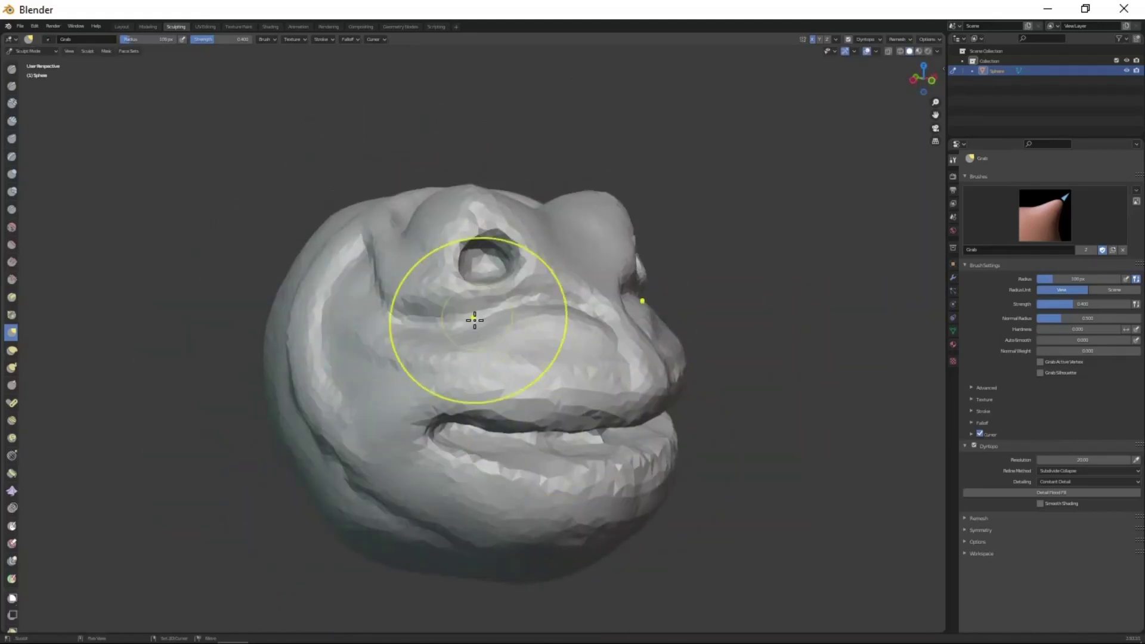
mouse_move(589, 307)
middle_mouse_down()
mouse_move(562, 453)
mouse_move(628, 412)
mouse_move(685, 447)
mouse_move(577, 232)
mouse_move(478, 288)
mouse_move(590, 240)
middle_mouse_up()
middle_click_drag(582, 283, 614, 258)
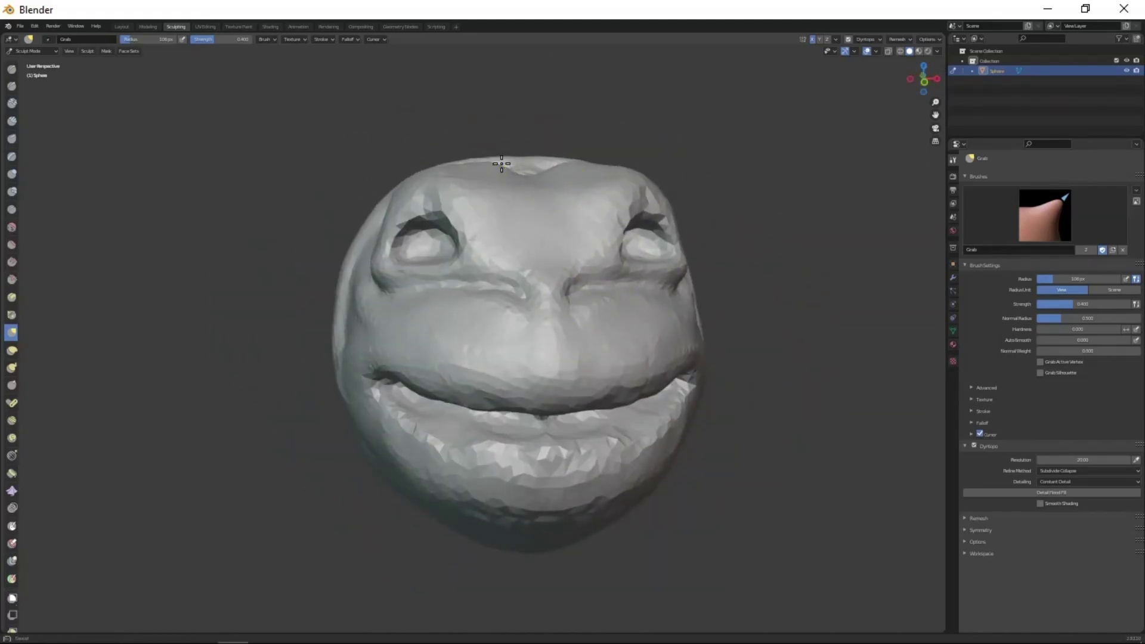
middle_click_drag(502, 164, 611, 335)
Grab a spiky horn out of the top and two angular lumps from the side.
key("x")
key("g")
left_click_drag(626, 221, 647, 146)
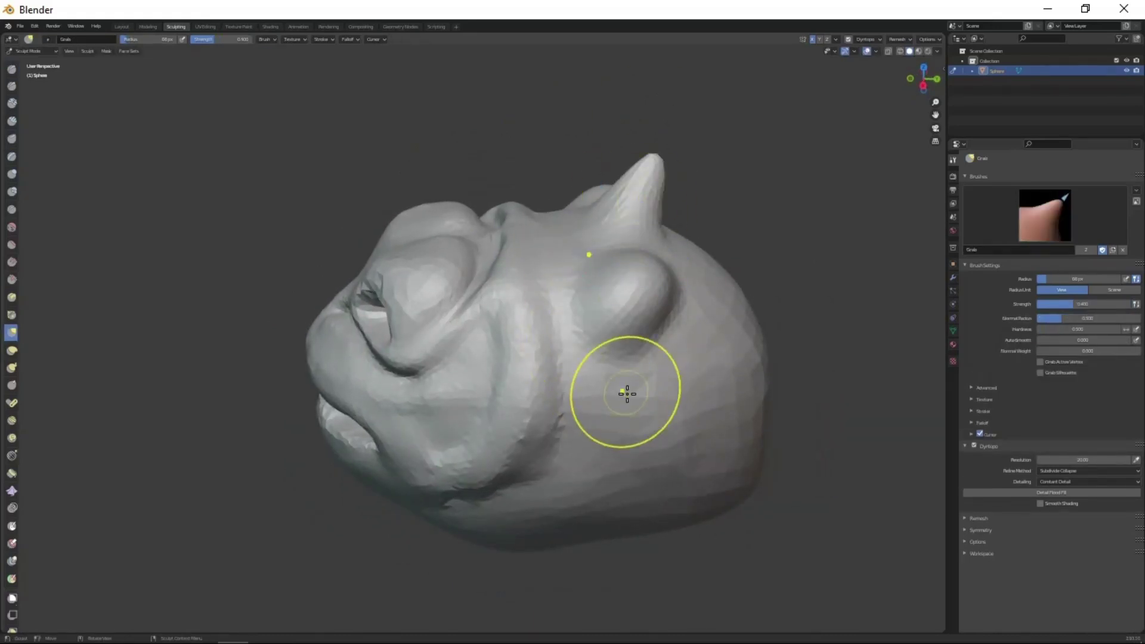
mouse_move(626, 391)
middle_mouse_down()
mouse_move(686, 357)
mouse_move(626, 392)
middle_mouse_up()
left_click_drag(667, 334, 727, 453)
Smooth the spikes with Clay Strips and draw nostrils on the snout, checking back and front.
key("c")
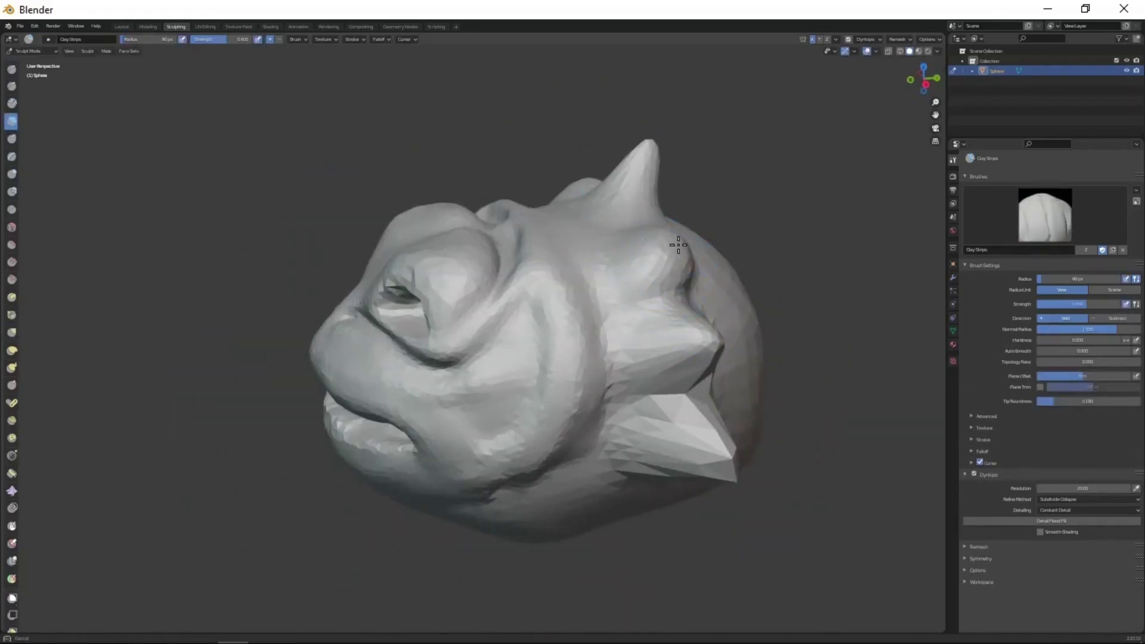
middle_click_drag(638, 238, 682, 199)
middle_click_drag(710, 294, 355, 395)
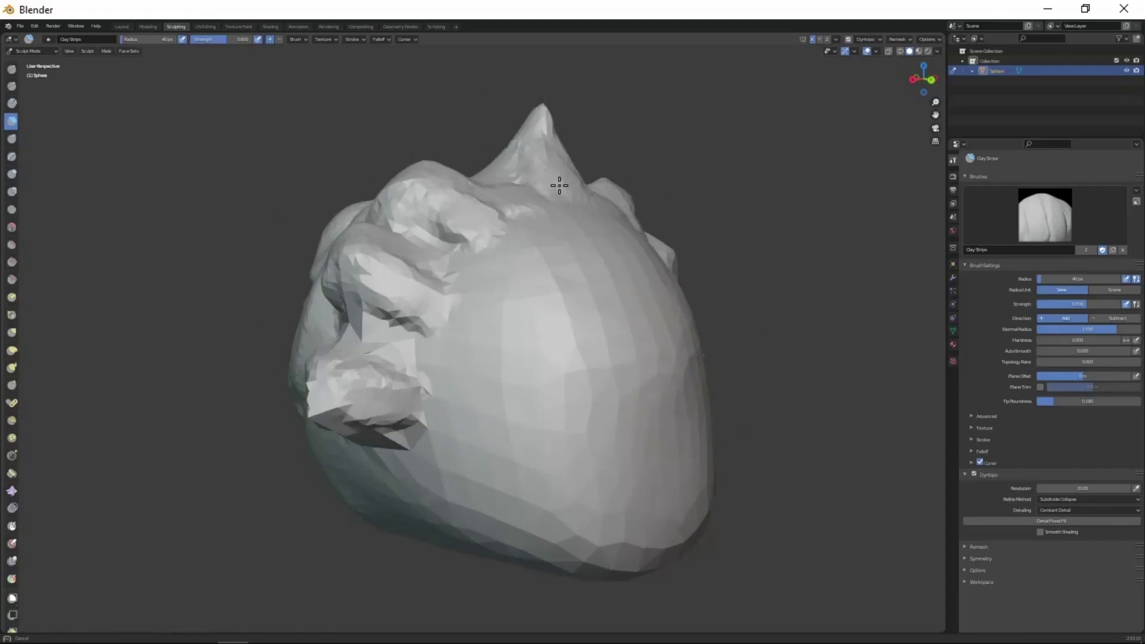
mouse_move(560, 185)
middle_mouse_down()
mouse_move(384, 184)
mouse_move(632, 421)
middle_mouse_up()
mouse_move(727, 410)
middle_mouse_down()
mouse_move(708, 475)
mouse_move(603, 376)
mouse_move(506, 366)
mouse_move(621, 460)
mouse_move(563, 392)
mouse_move(632, 436)
middle_mouse_up()
key("x")
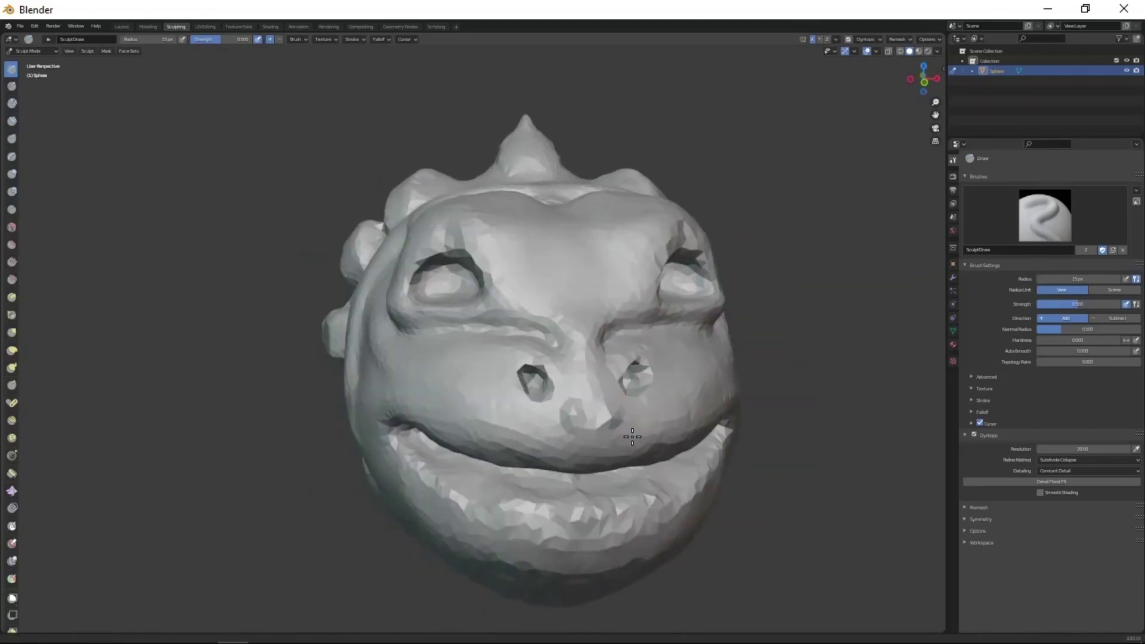
left_click(121, 26)
Add a new UV sphere and scale it down to eyeball size.
scroll(352, 388, "up", 5)
key("shift+a")
left_click(653, 394)
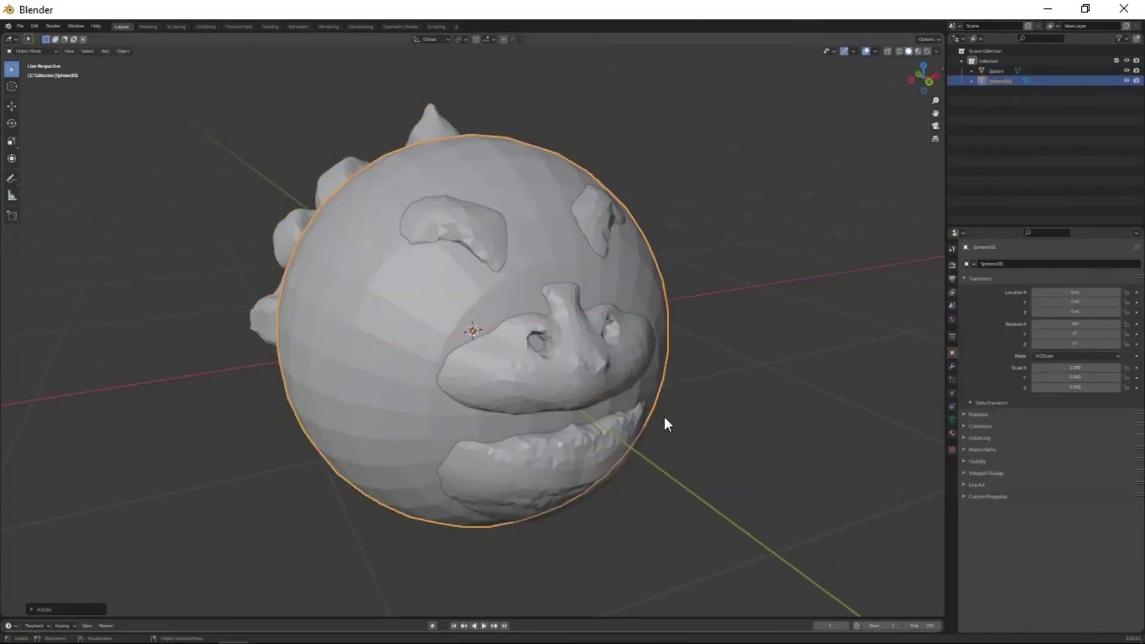
key("s")
left_click(517, 356)
Move the small sphere into one eye socket using side and front views.
scroll(617, 416, "down", 3)
key("ctrl+KP_3")
key("g")
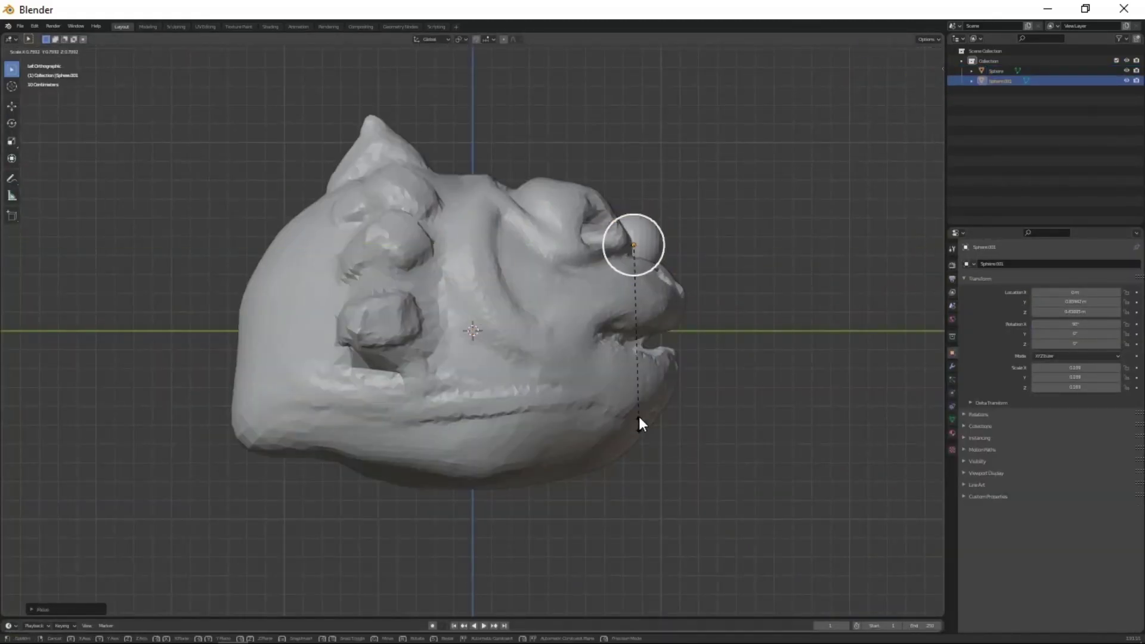
key("KP_1")
key("g")
mouse_move(461, 435)
middle_mouse_down()
mouse_move(355, 421)
mouse_move(553, 463)
mouse_move(460, 435)
mouse_move(902, 453)
middle_mouse_up()
left_click(477, 458)
scroll(651, 358, "up", 5)
key("g")
Add a Mirror modifier so the eyeball fills both sockets, then select the head mesh.
left_click(665, 352)
left_click(953, 366)
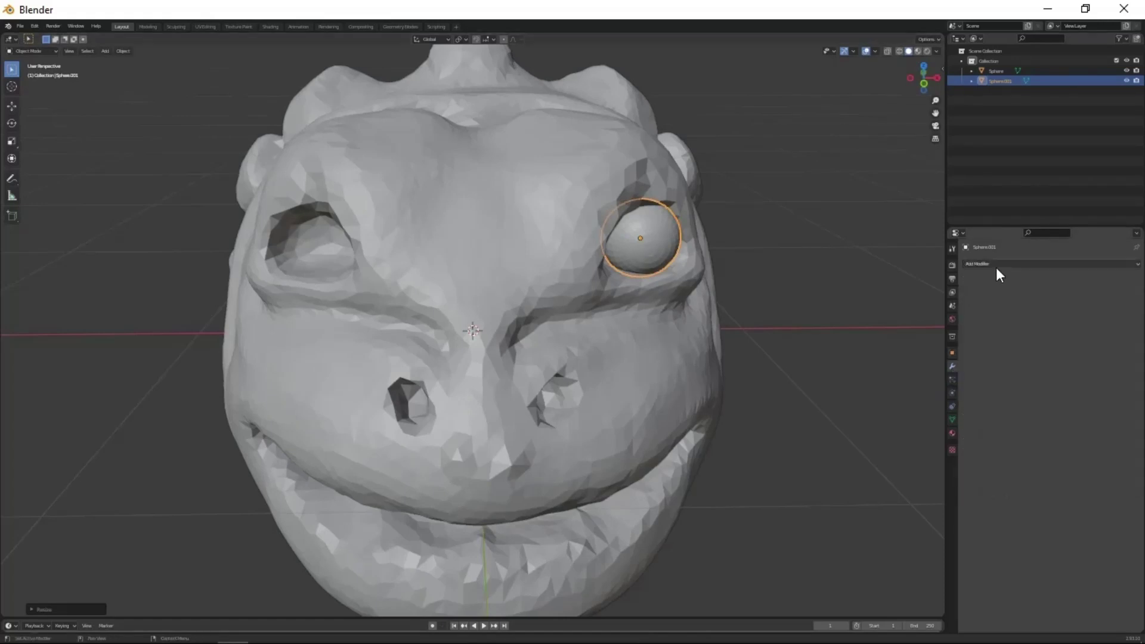
left_click(996, 268)
left_click(960, 397)
scroll(536, 213, "down", 5)
middle_click_drag(536, 212, 521, 357)
left_click(522, 358)
Build up a thick eyelid closing over the eyeball with Clay Strips and Crease.
left_click(176, 26)
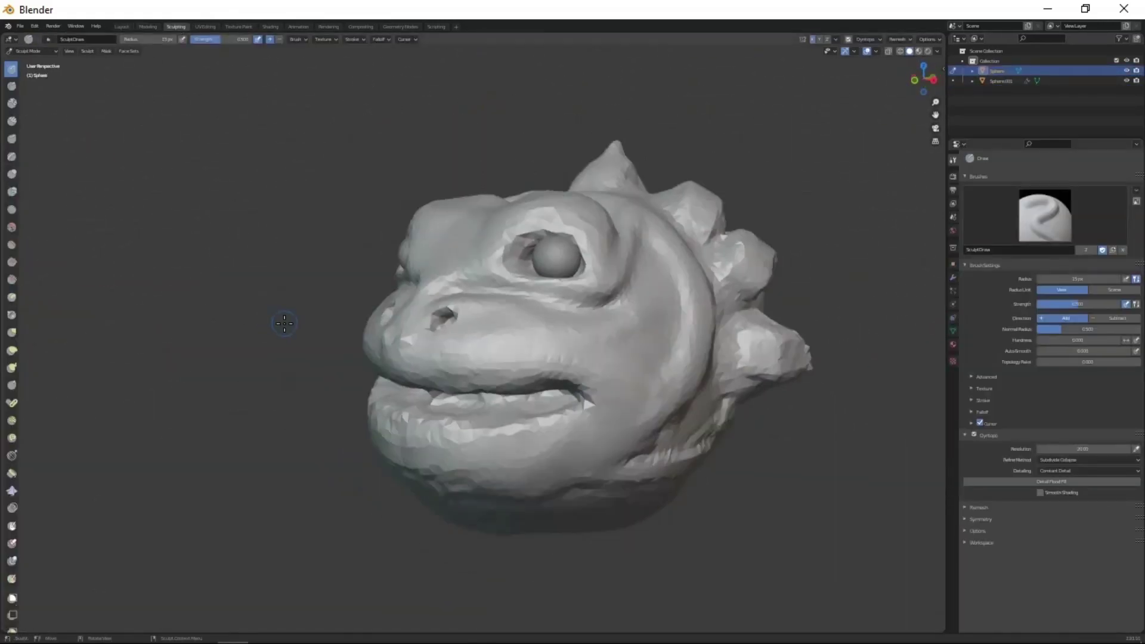
middle_click_drag(284, 323, 357, 328)
key("c")
scroll(619, 342, "up", 4)
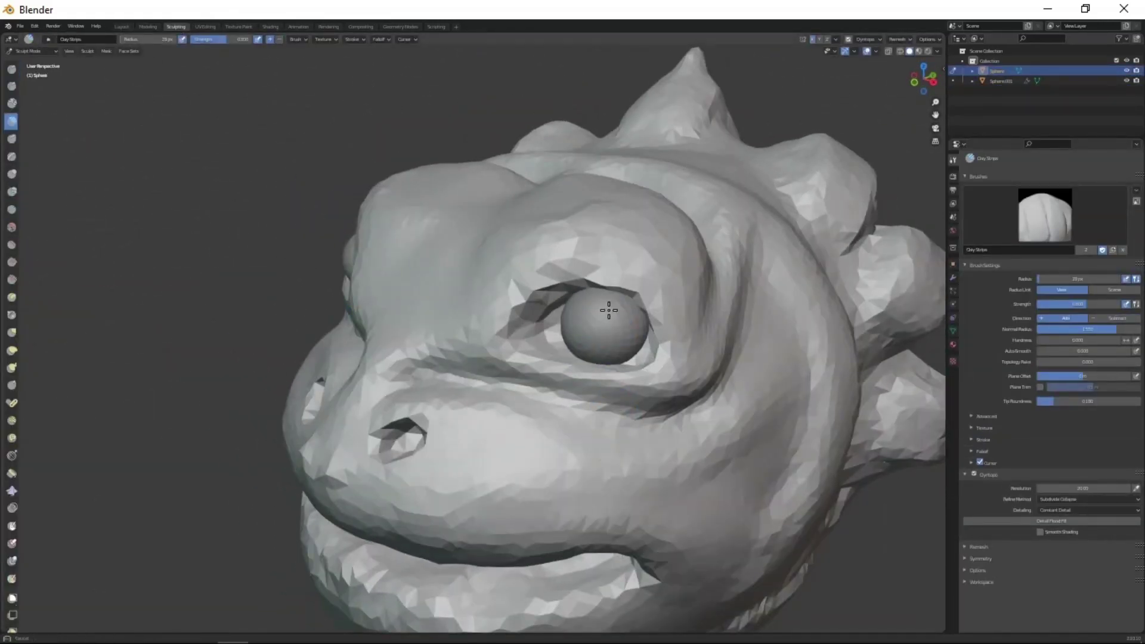
mouse_move(633, 346)
middle_mouse_down()
mouse_move(664, 388)
mouse_move(616, 440)
middle_mouse_up()
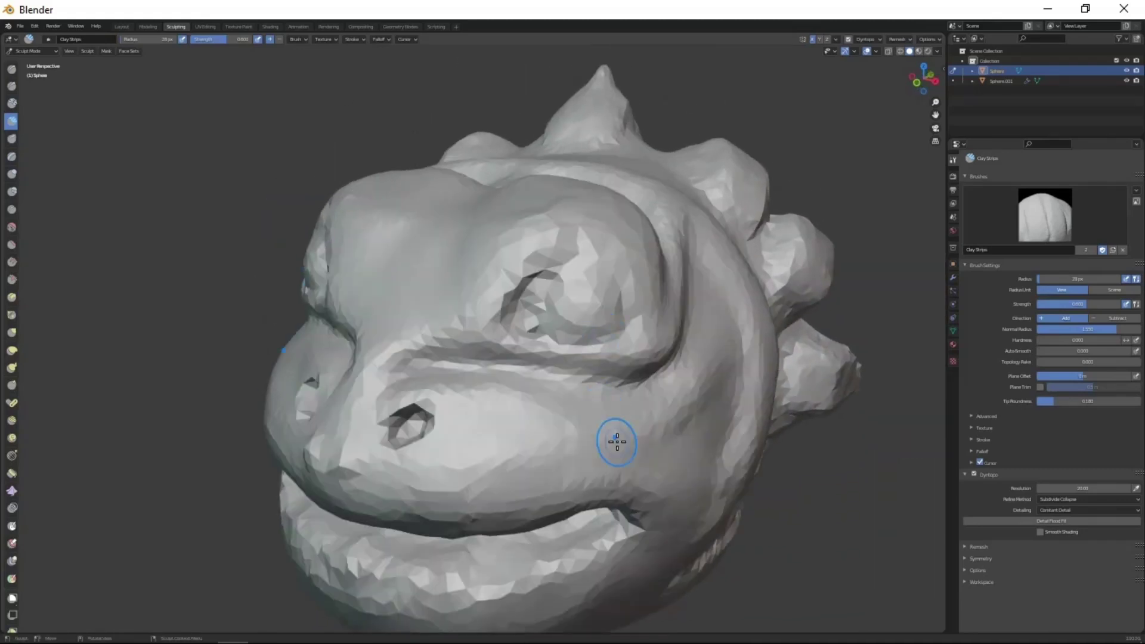
key("shift+c")
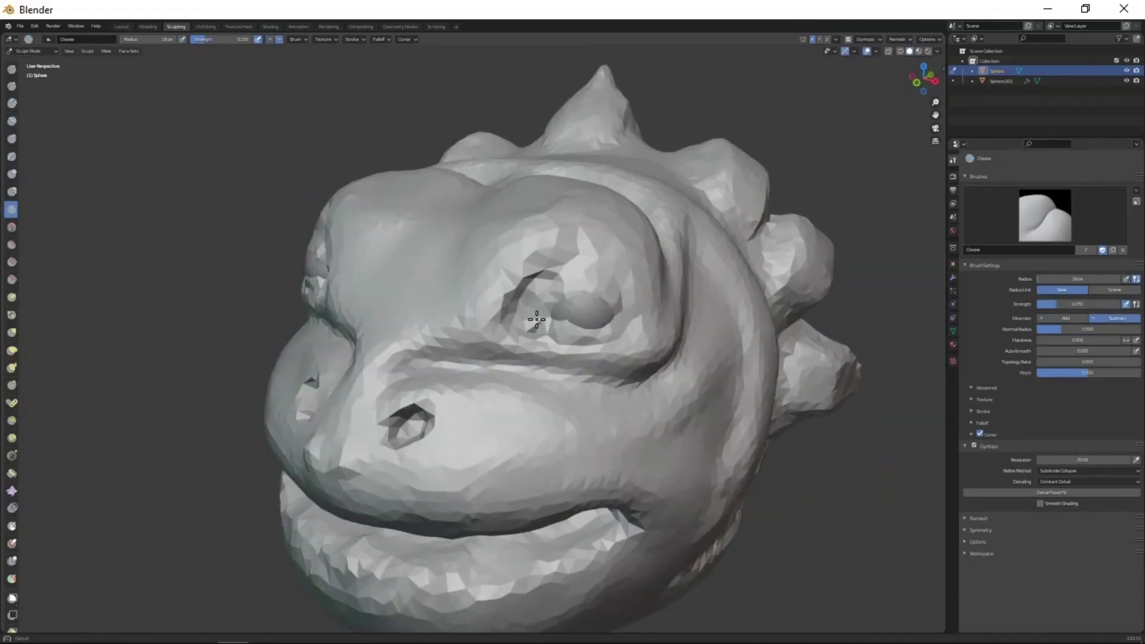
key("c")
middle_click_drag(536, 319, 634, 409)
Inspect the new eyelid from below, level and above.
scroll(624, 292, "up", 4)
middle_click_drag(624, 292, 696, 328)
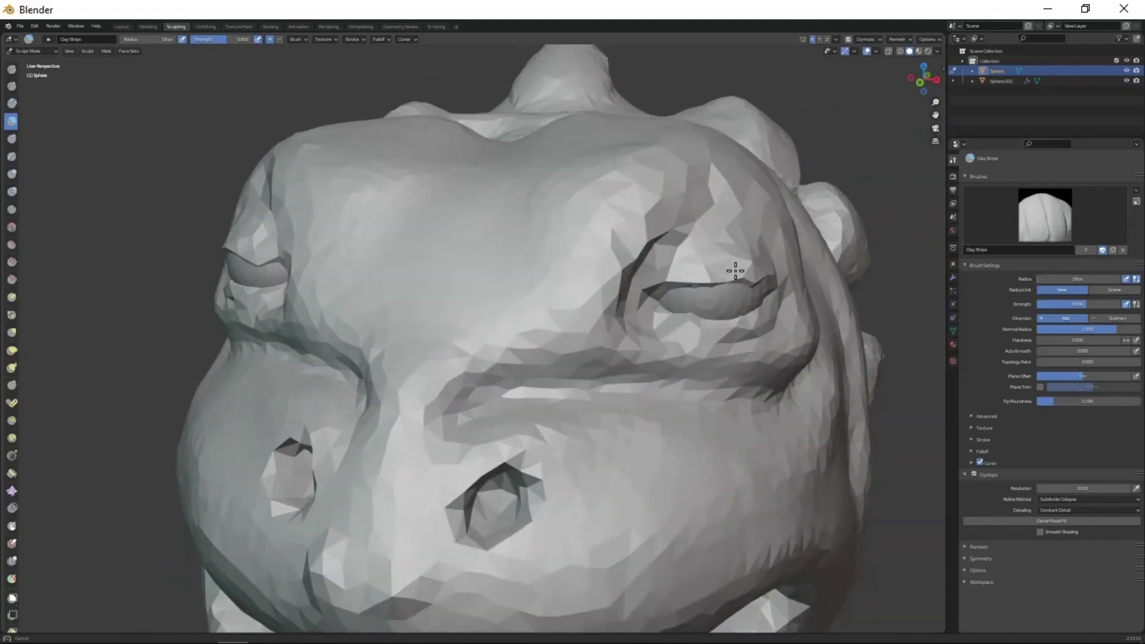
mouse_move(735, 270)
middle_mouse_down()
mouse_move(665, 327)
mouse_move(609, 313)
middle_mouse_up()
scroll(664, 326, "down", 5)
scroll(609, 313, "up", 5)
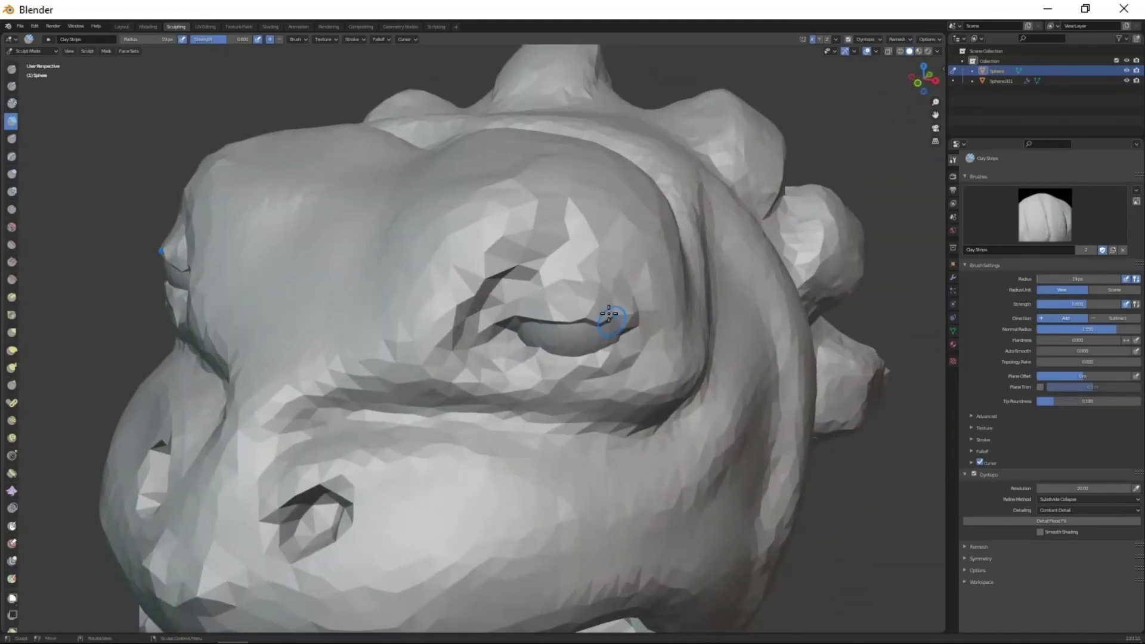
middle_click_drag(489, 351, 633, 287)
middle_click_drag(534, 249, 618, 340)
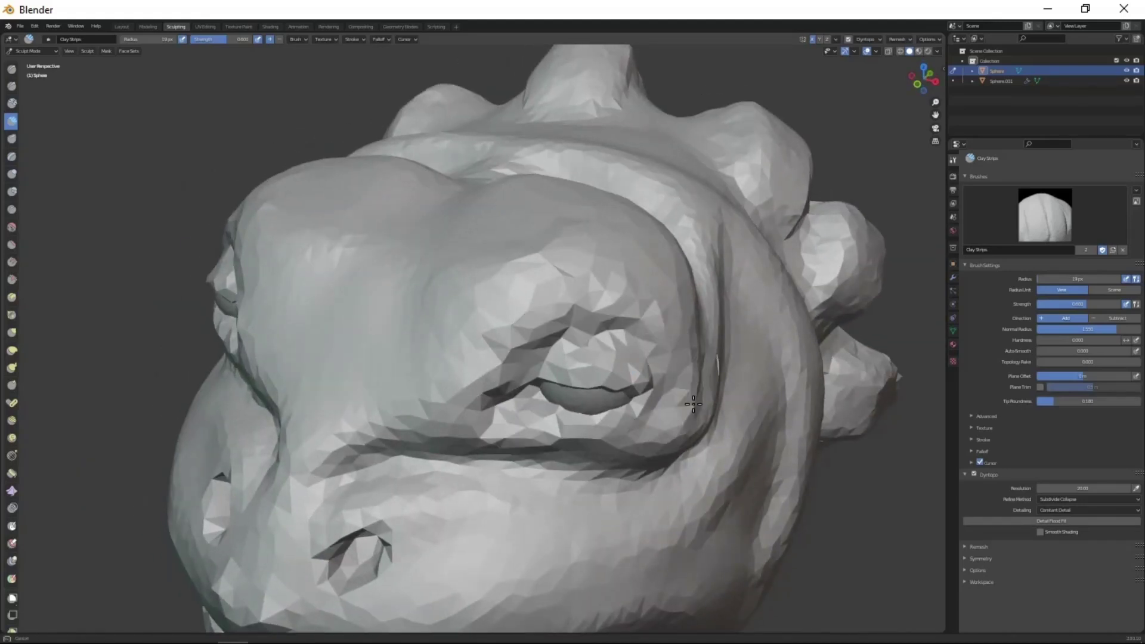
scroll(693, 403, "down", 5)
Shape the face with the Grab brush from side and frontal views.
key("g")
middle_click_drag(694, 403, 576, 215)
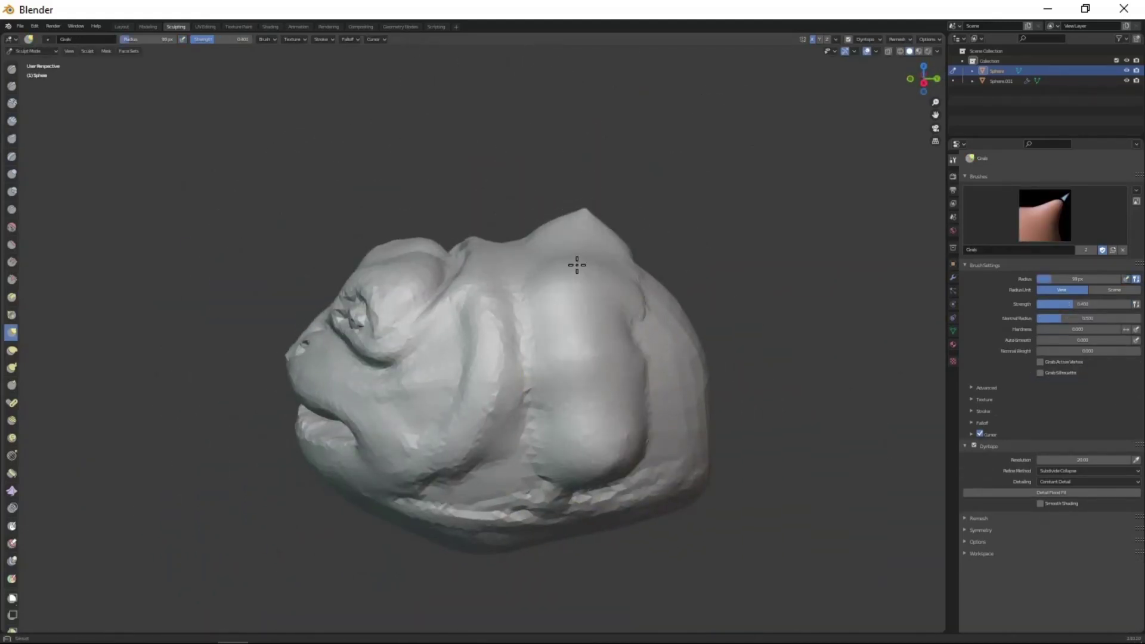
middle_click_drag(609, 449, 549, 207)
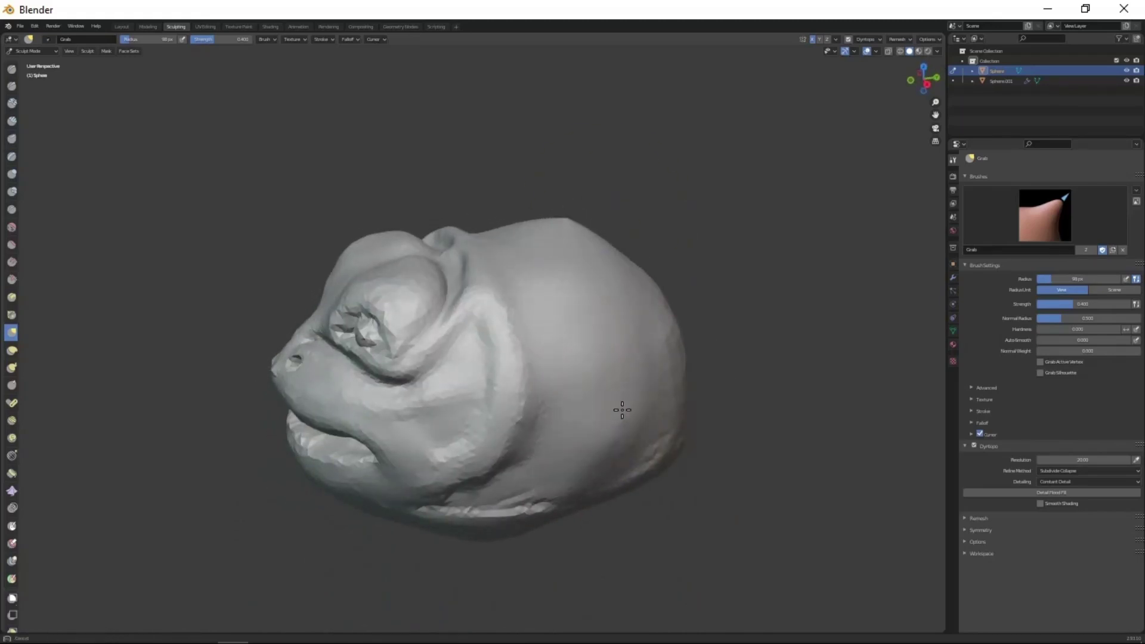
middle_click_drag(622, 410, 568, 440)
scroll(568, 439, "up", 2)
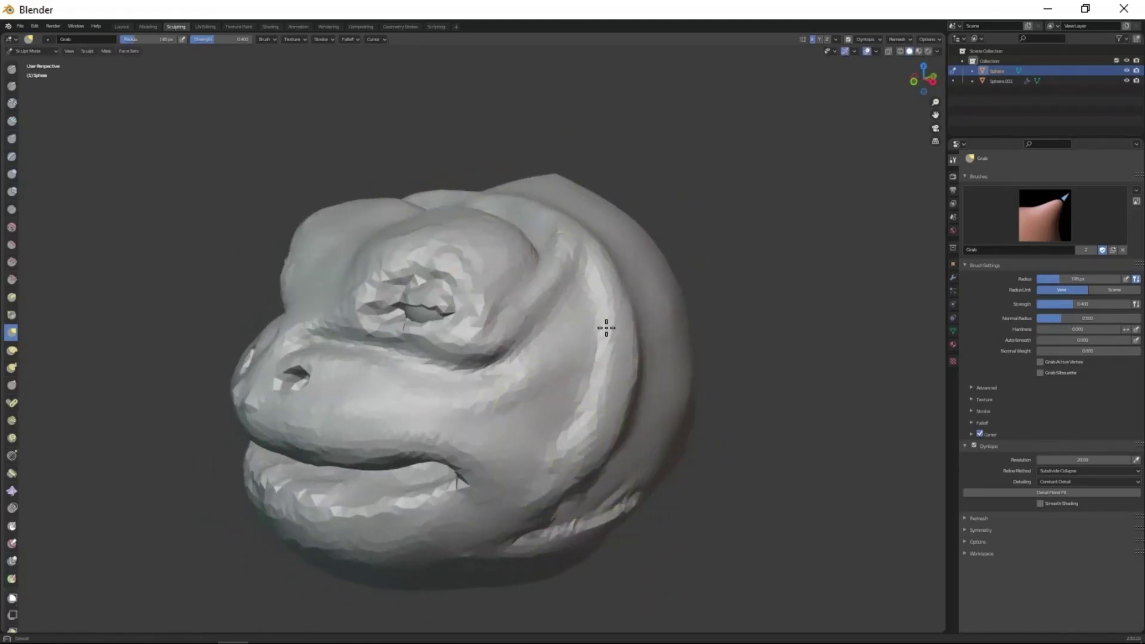
mouse_move(560, 177)
middle_mouse_down()
mouse_move(572, 327)
mouse_move(668, 430)
middle_mouse_up()
scroll(566, 325, "up", 3)
scroll(668, 430, "up", 2)
scroll(557, 359, "down", 3)
mouse_move(558, 360)
middle_mouse_down()
mouse_move(586, 427)
mouse_move(492, 388)
mouse_move(678, 352)
mouse_move(773, 453)
middle_mouse_up()
Build up clay at the corner of the mouth, shaping the jaw with Grab.
key("c")
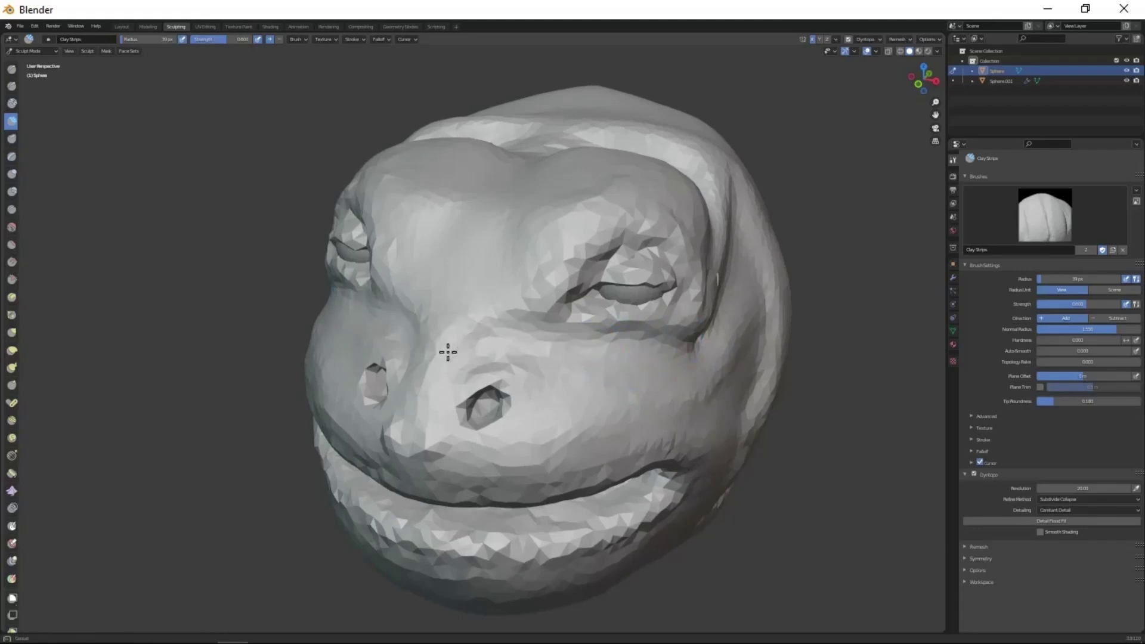
scroll(448, 352, "down", 2)
middle_click_drag(447, 352, 670, 490)
scroll(693, 291, "up", 3)
key("g")
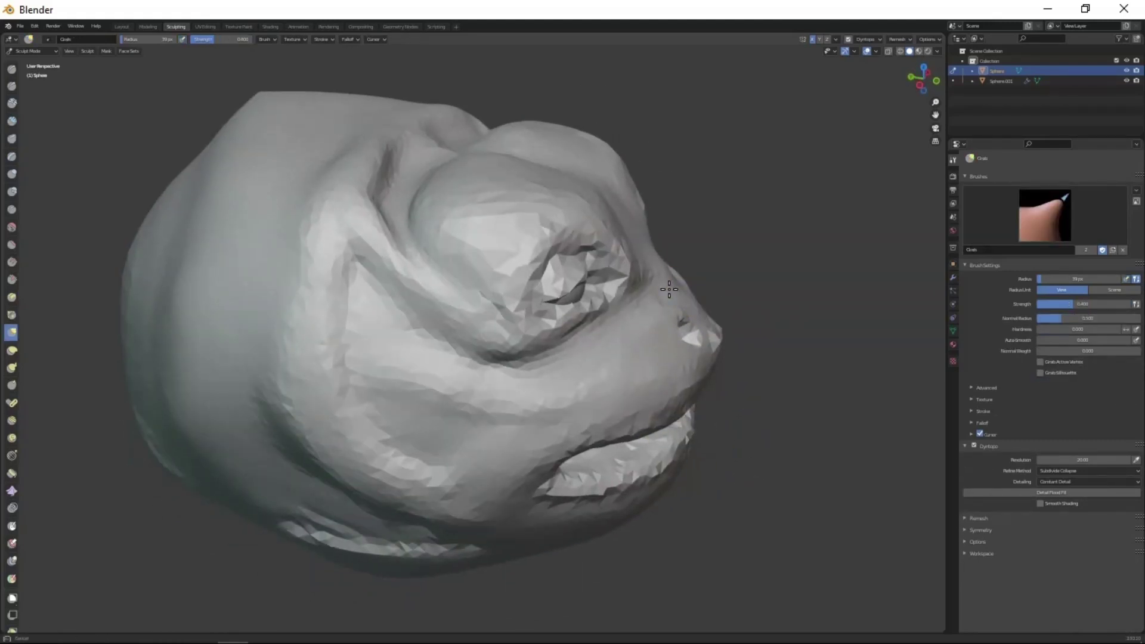
scroll(669, 289, "down", 2)
middle_click_drag(669, 289, 477, 404)
key("c")
mouse_move(608, 401)
middle_mouse_down()
mouse_move(567, 409)
mouse_move(616, 463)
middle_mouse_up()
Work the mouth from the side with the Draw brush.
scroll(616, 463, "up", 2)
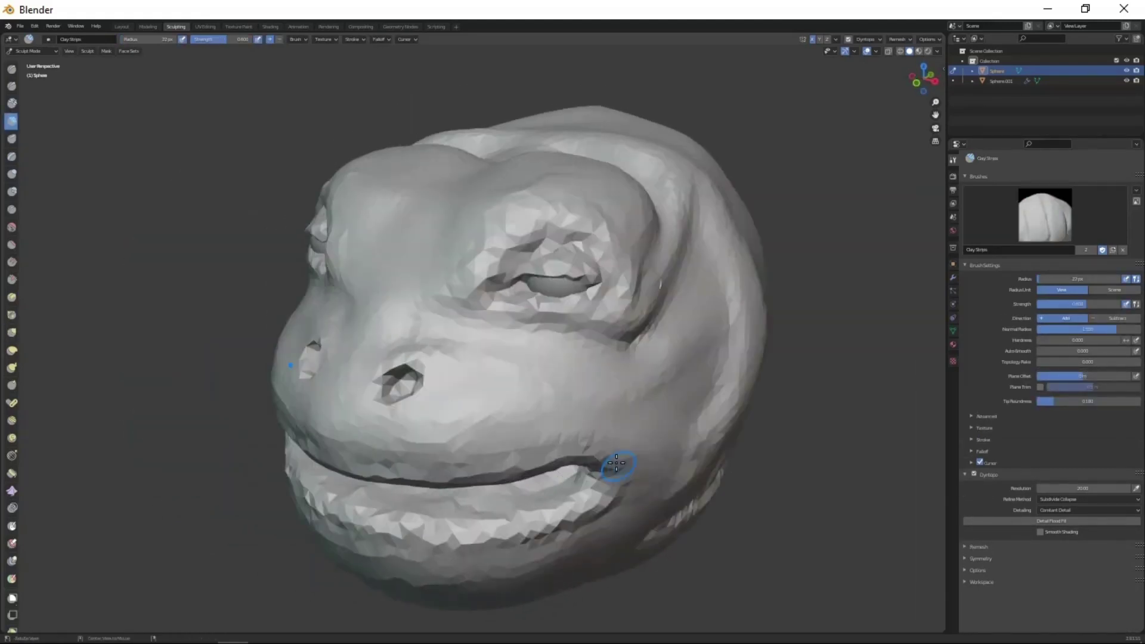
scroll(616, 462, "up", 2)
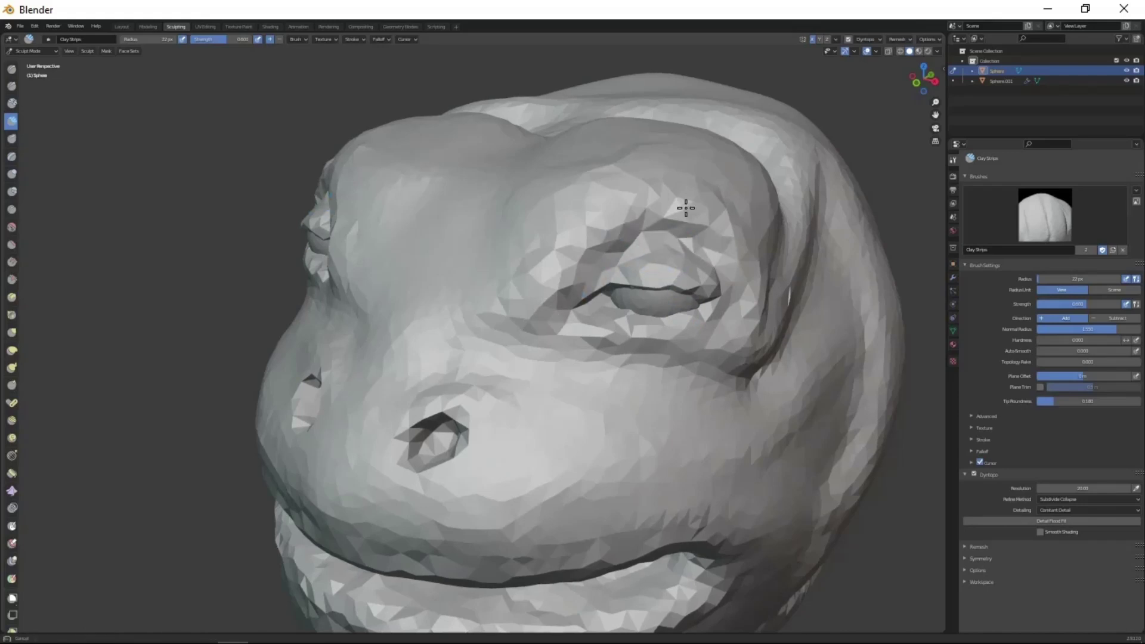
scroll(587, 337, "down", 3)
middle_click_drag(586, 337, 621, 460)
scroll(562, 350, "up", 4)
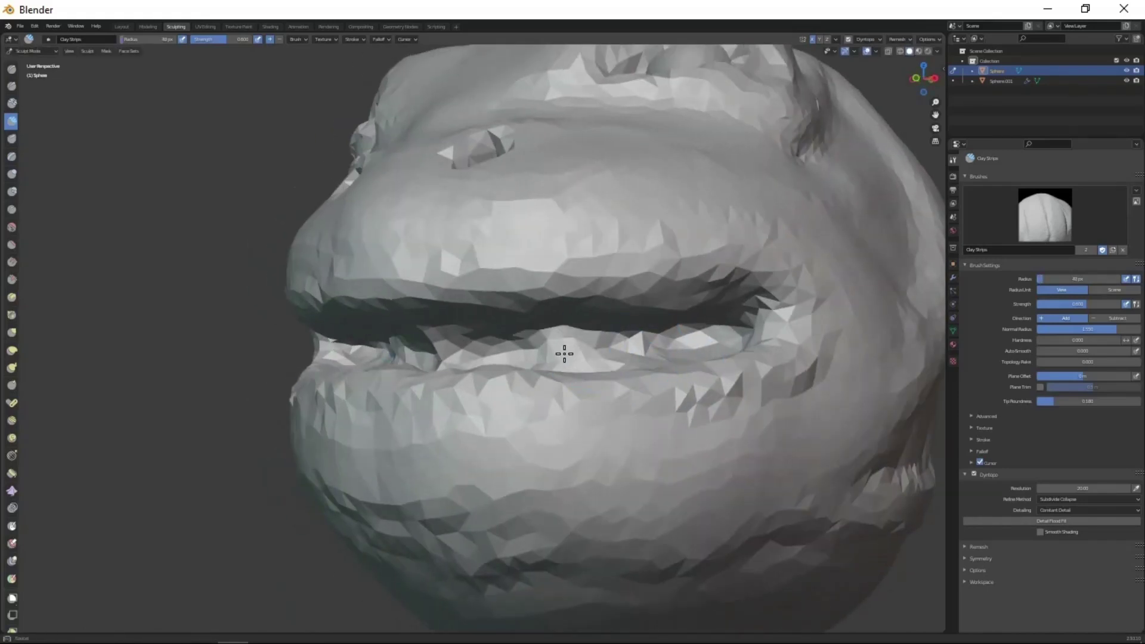
key("x")
scroll(485, 333, "down", 4)
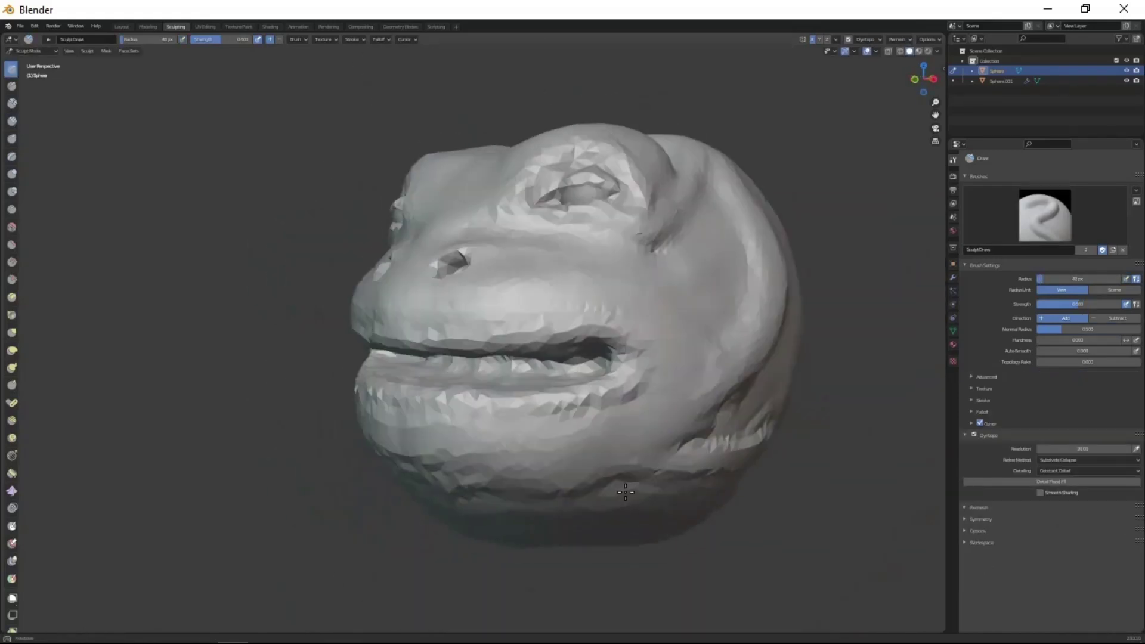
scroll(502, 376, "up", 2)
mouse_move(574, 372)
middle_mouse_down()
mouse_move(581, 409)
mouse_move(549, 391)
mouse_move(549, 434)
mouse_move(593, 424)
mouse_move(626, 503)
mouse_move(703, 448)
mouse_move(692, 382)
mouse_move(654, 298)
mouse_move(721, 407)
middle_mouse_up()
Reshape the lips and jaw with Grab and Clay Strips from front and three-quarter views.
key("g")
scroll(720, 408, "down", 3)
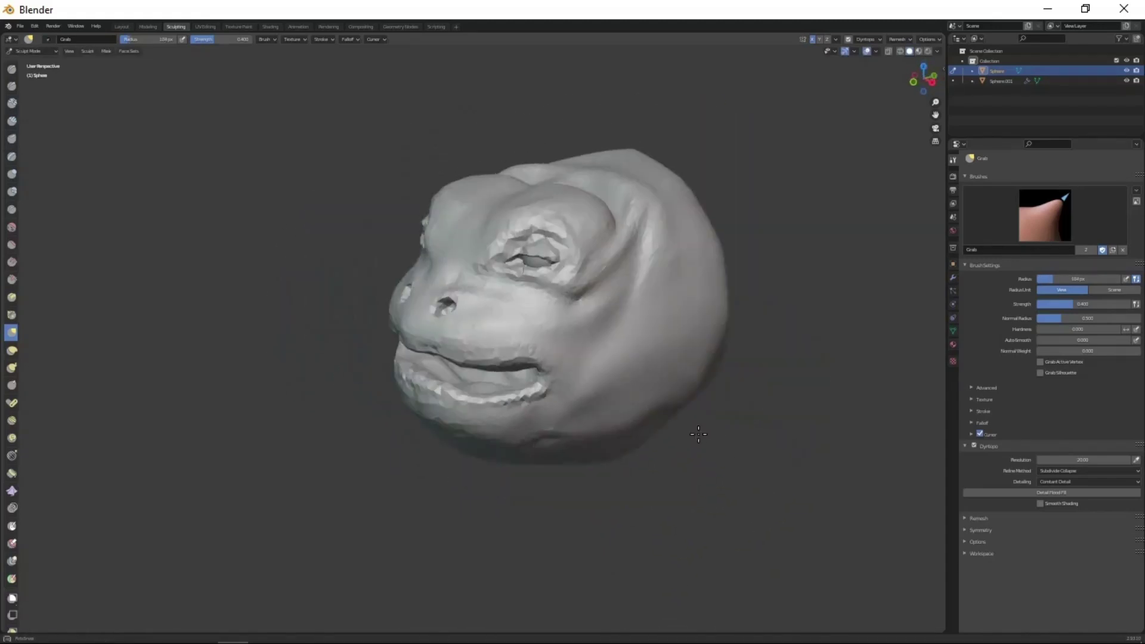
scroll(621, 344, "up", 5)
key("c")
middle_click_drag(600, 427, 617, 468)
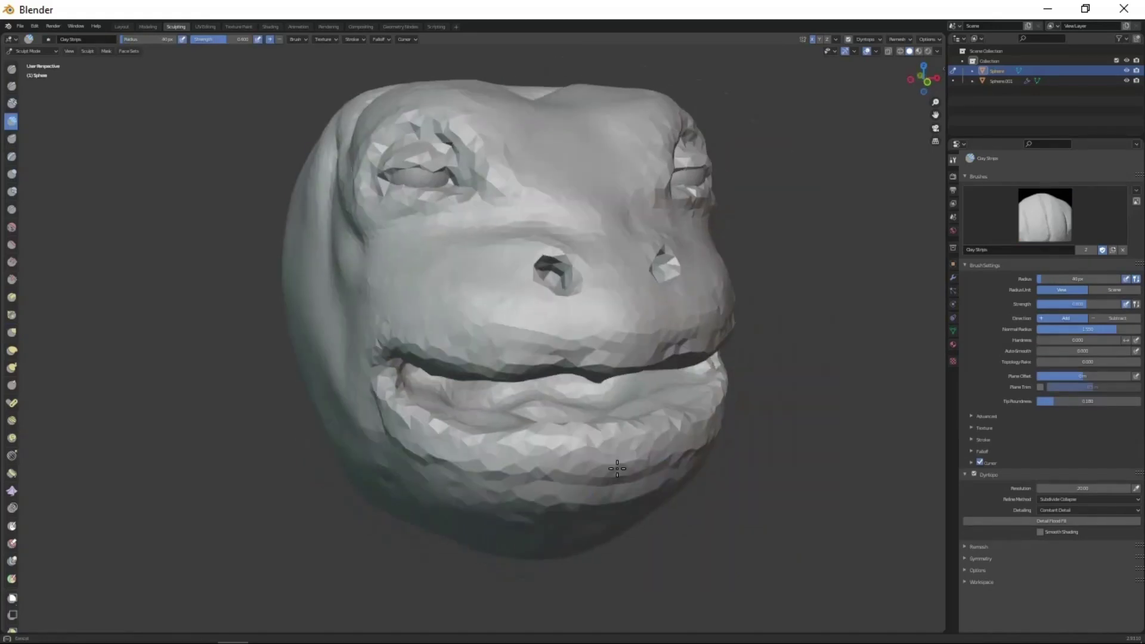
mouse_move(367, 344)
middle_mouse_down()
mouse_move(703, 351)
mouse_move(525, 381)
mouse_move(358, 390)
mouse_move(562, 394)
mouse_move(657, 473)
mouse_move(601, 468)
mouse_move(650, 467)
mouse_move(648, 499)
middle_mouse_up()
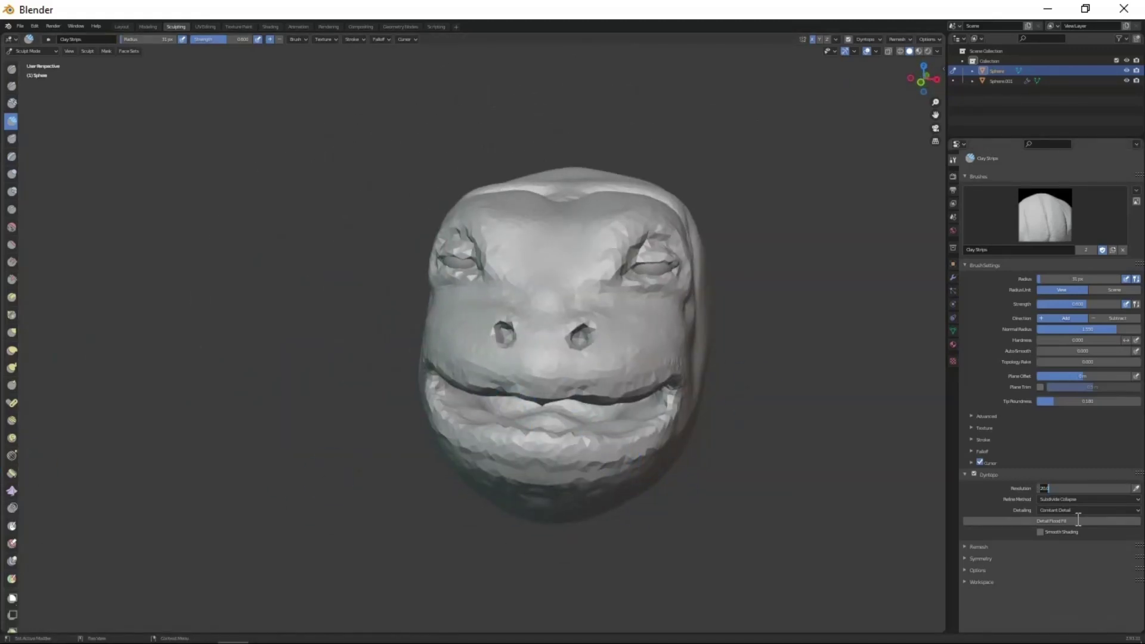
Refine the mesh to a finer density with the Simplify brush in wireframe view.
key("shift+z")
left_click(12, 507)
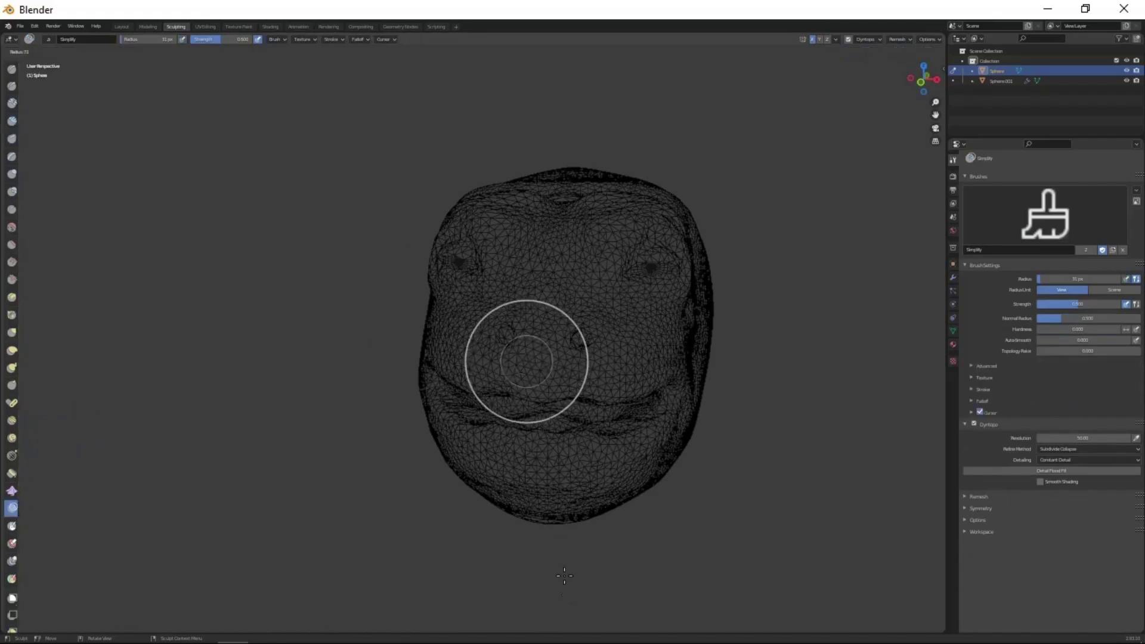
key("KP_3")
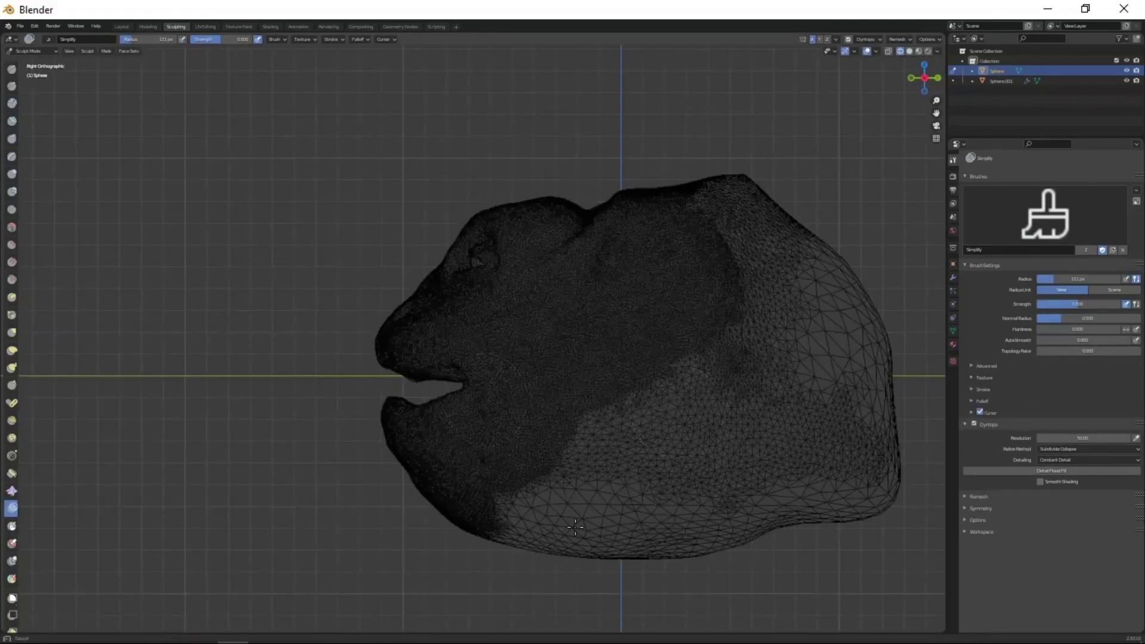
left_click_drag(656, 489, 826, 327)
key("KP_1")
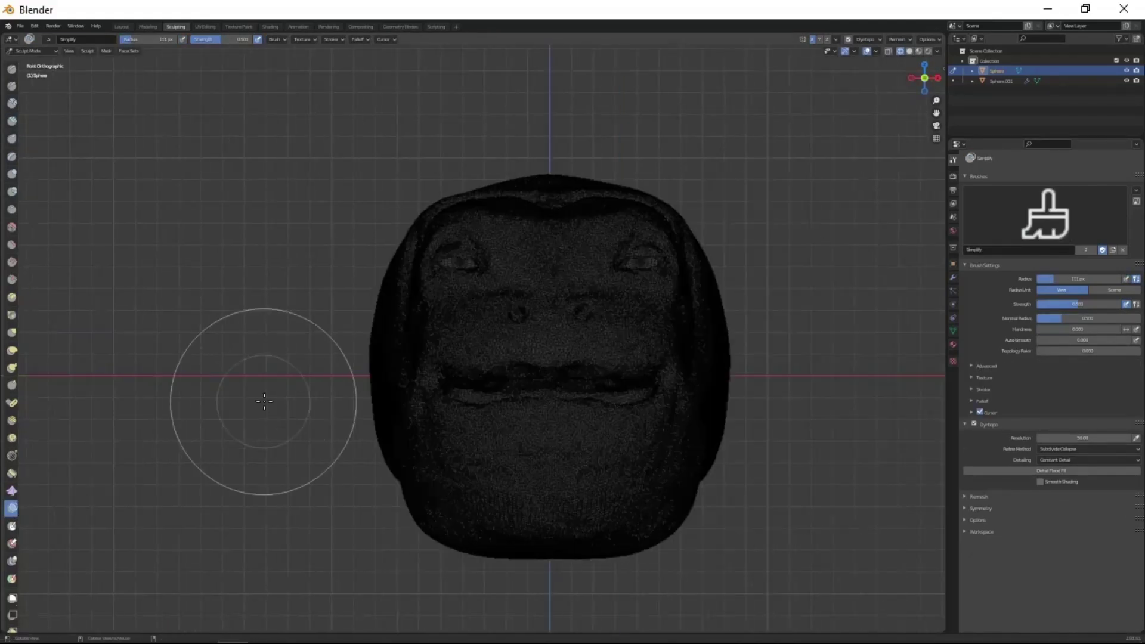
mouse_move(255, 409)
middle_mouse_down()
mouse_move(595, 435)
mouse_move(541, 422)
middle_mouse_up()
key("shift+z")
Nudge the brow, lips and eyelids into rounder shapes with the Grab brush, orbiting the head.
key("g")
middle_click_drag(676, 376, 675, 249)
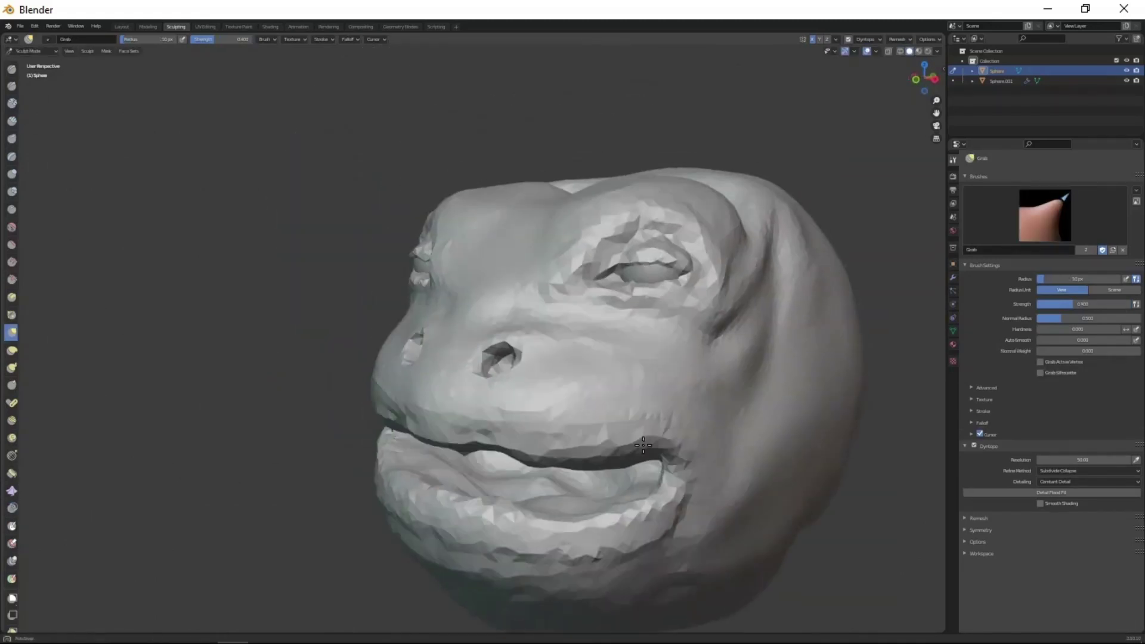
middle_click_drag(652, 299, 585, 212)
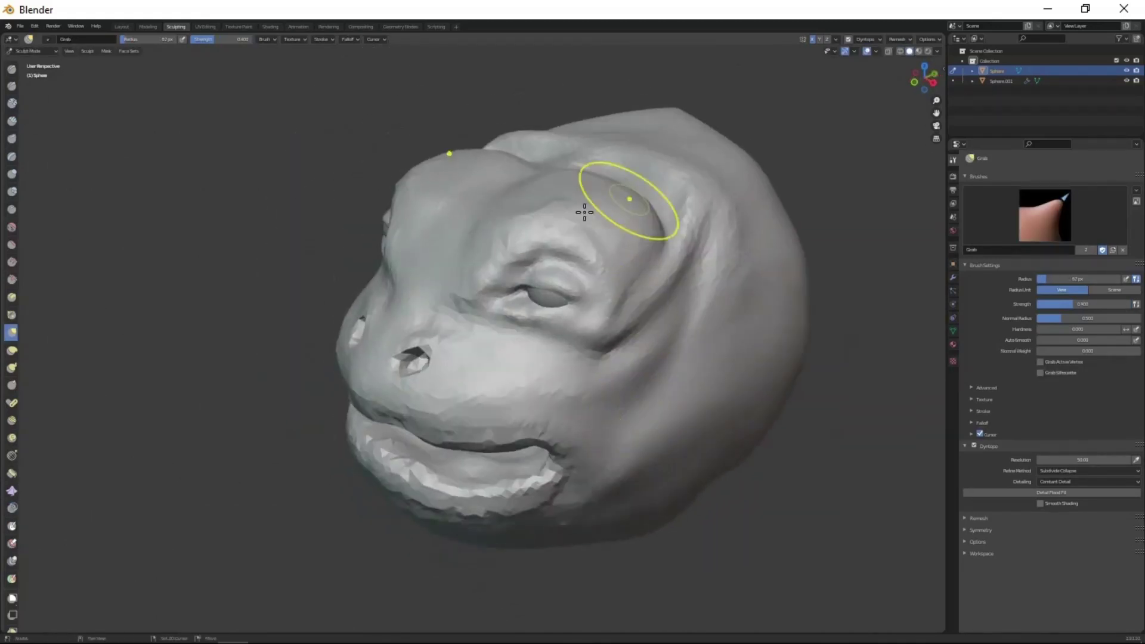
middle_click_drag(407, 367, 471, 389)
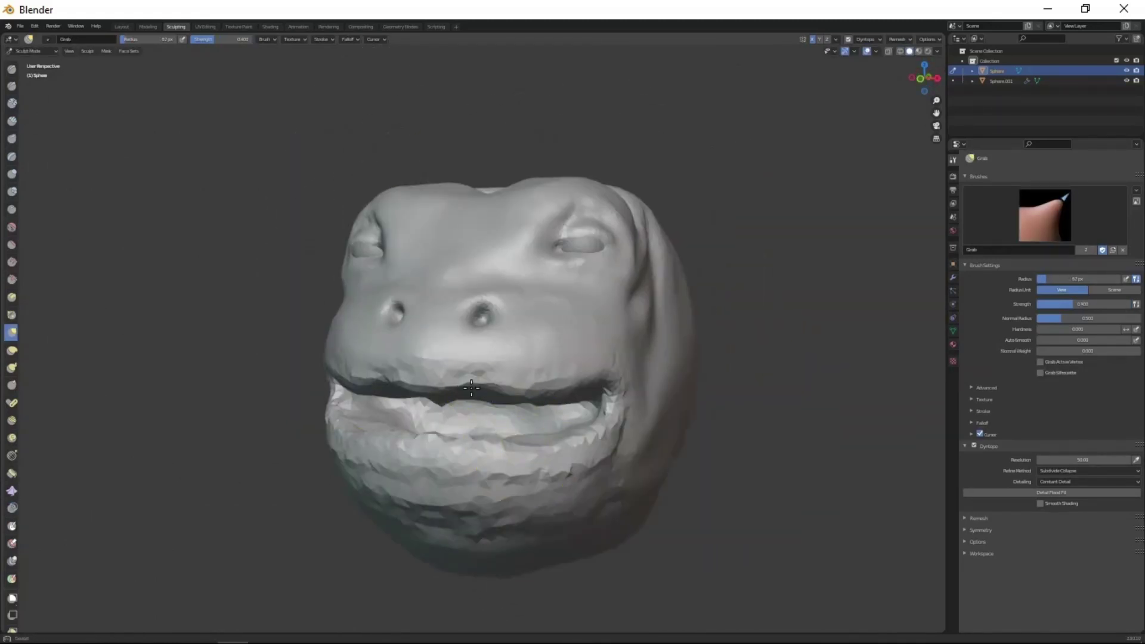
mouse_move(380, 437)
middle_mouse_down()
mouse_move(485, 383)
mouse_move(632, 504)
mouse_move(462, 413)
mouse_move(350, 324)
mouse_move(544, 218)
middle_mouse_up()
mouse_move(656, 419)
middle_mouse_down()
mouse_move(567, 345)
mouse_move(584, 260)
middle_mouse_up()
middle_click_drag(368, 434, 671, 431)
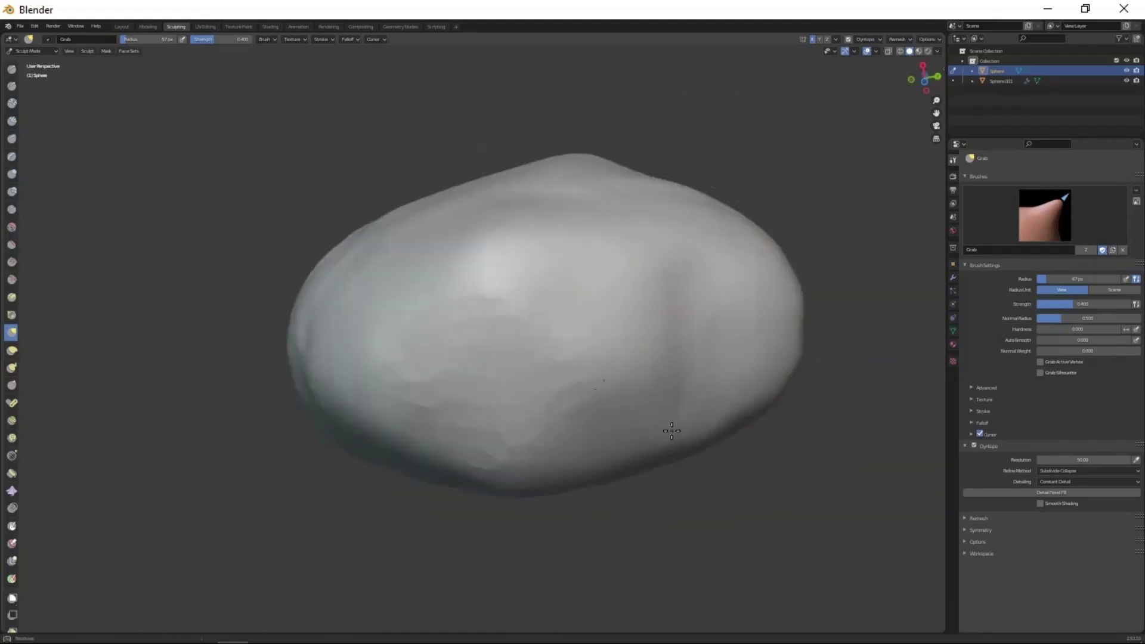
mouse_move(559, 418)
middle_mouse_down()
mouse_move(501, 399)
mouse_move(564, 511)
mouse_move(578, 414)
mouse_move(609, 567)
mouse_move(703, 473)
mouse_move(567, 486)
mouse_move(600, 377)
mouse_move(587, 425)
middle_mouse_up()
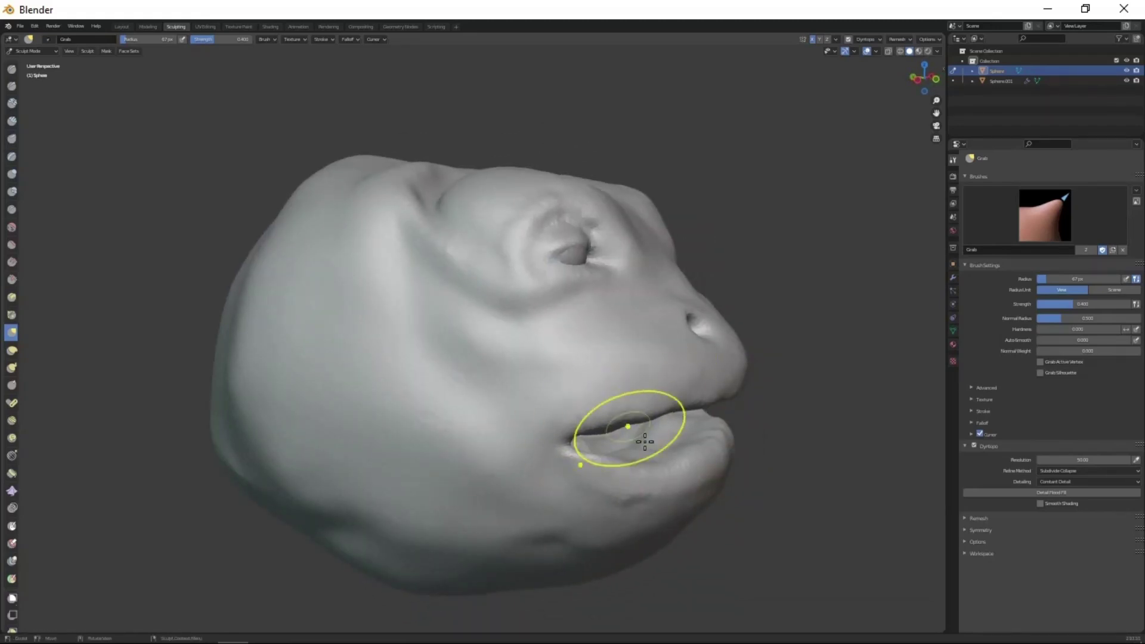
mouse_move(645, 441)
middle_mouse_down()
mouse_move(573, 499)
mouse_move(642, 330)
mouse_move(680, 398)
middle_mouse_up()
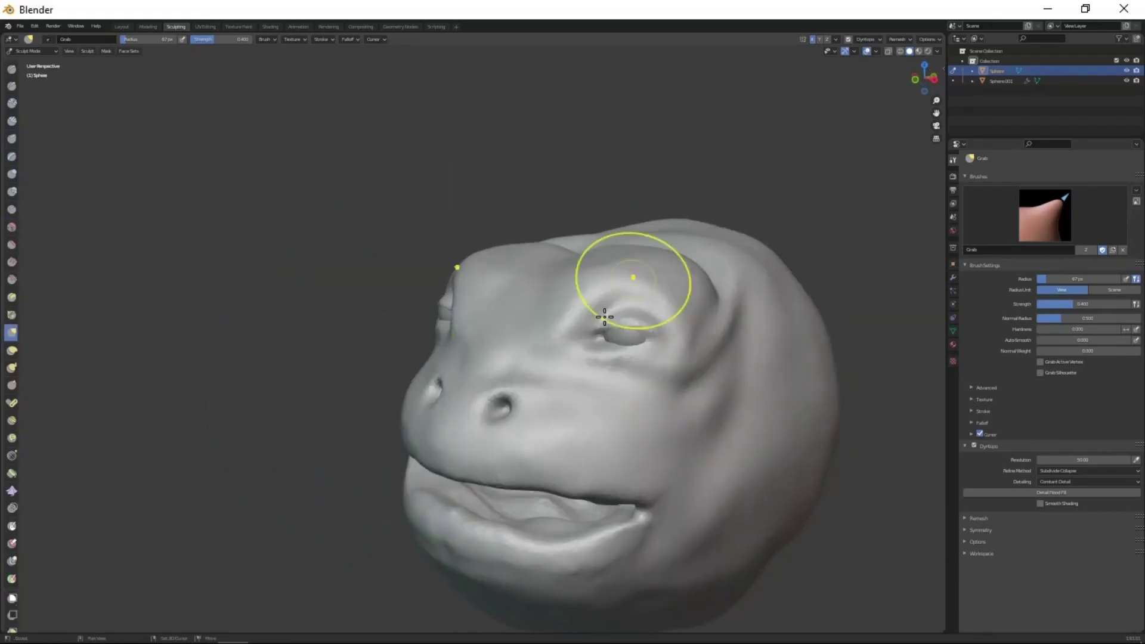
mouse_move(604, 317)
middle_mouse_down()
mouse_move(613, 501)
mouse_move(623, 468)
middle_mouse_up()
scroll(624, 467, "up", 4)
Carve sharp creases around the eyes with the Draw and Crease brushes.
key("x")
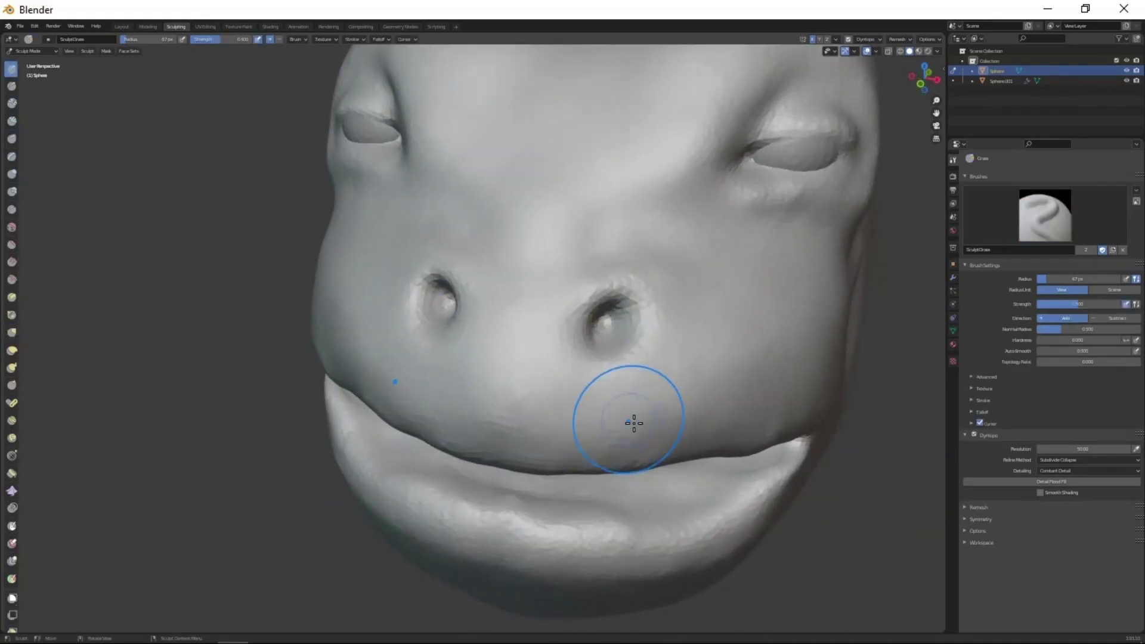
middle_click_drag(607, 331, 573, 299)
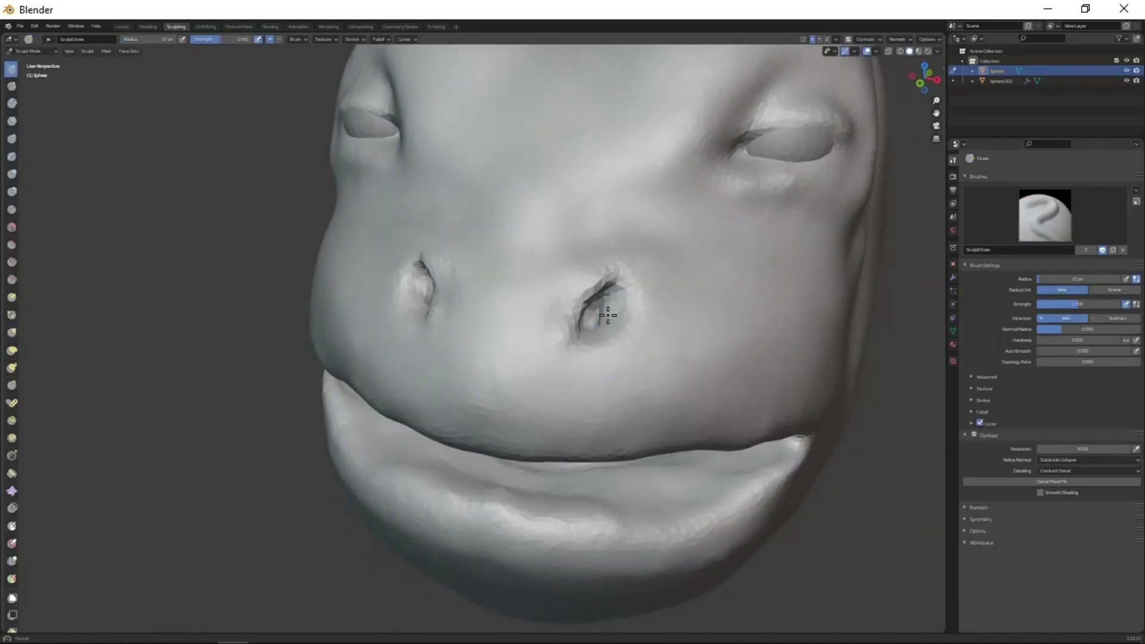
key("shift+c")
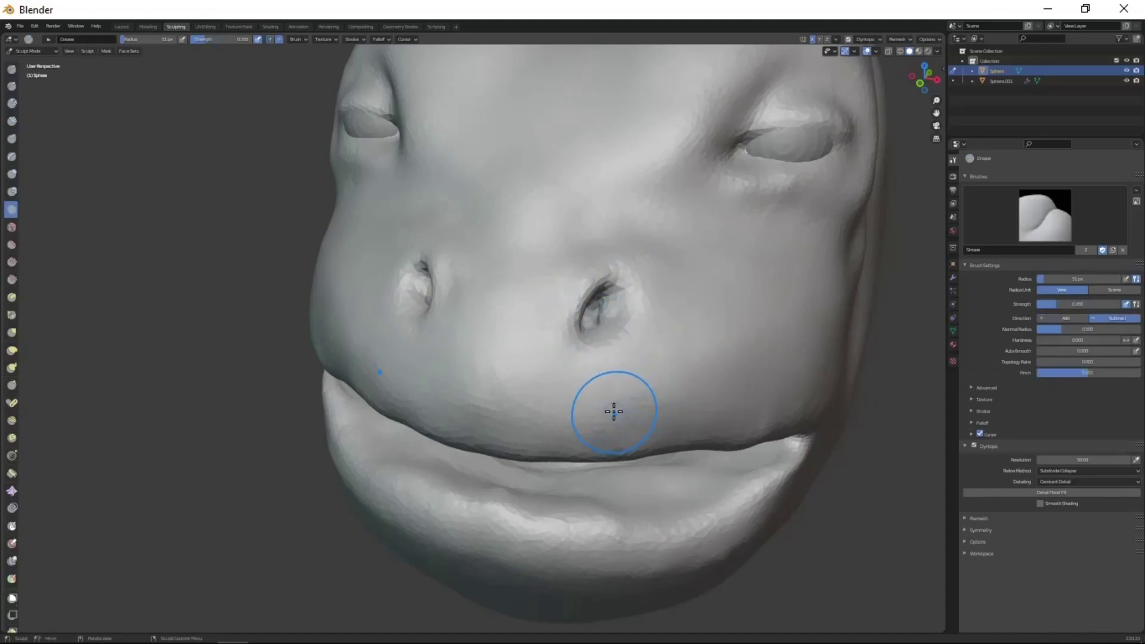
mouse_move(583, 349)
middle_mouse_down()
mouse_move(585, 317)
mouse_move(540, 335)
mouse_move(572, 322)
mouse_move(608, 408)
middle_mouse_up()
scroll(572, 334, "down", 5)
scroll(577, 333, "up", 2)
scroll(572, 322, "down", 3)
scroll(596, 357, "up", 4)
Build up eyelid rims and brow folds with Clay Strips, Draw and Grab.
key("c")
key("f")
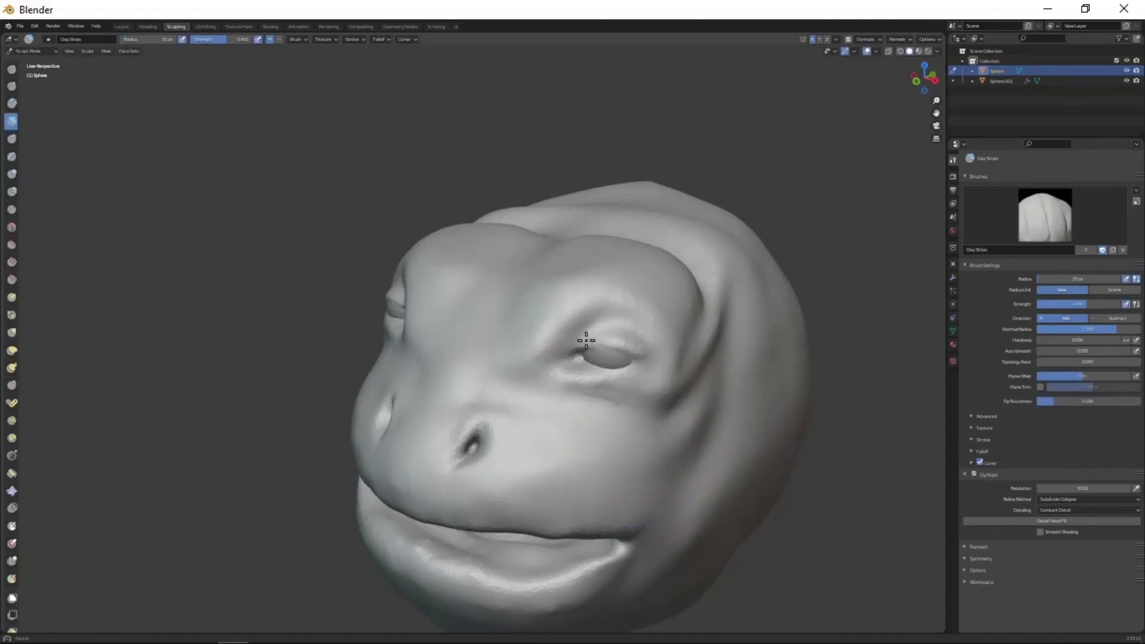
scroll(645, 392, "up", 2)
key("x")
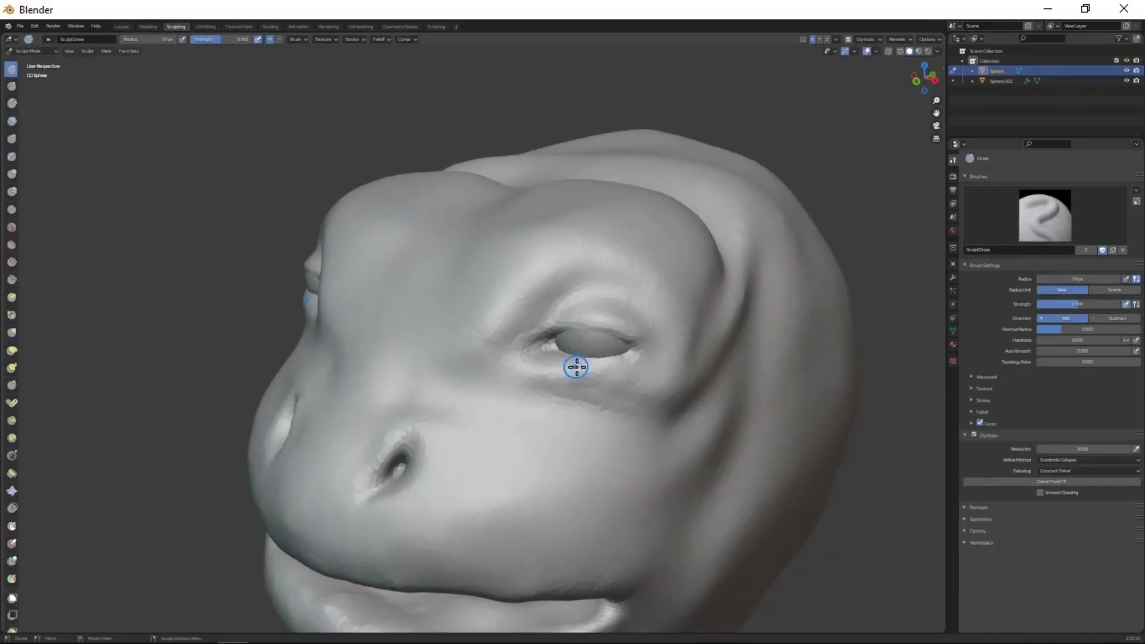
mouse_move(576, 367)
middle_mouse_down()
mouse_move(596, 340)
mouse_move(618, 440)
mouse_move(537, 332)
mouse_move(591, 412)
mouse_move(576, 366)
mouse_move(606, 330)
middle_mouse_up()
key("g")
key("x")
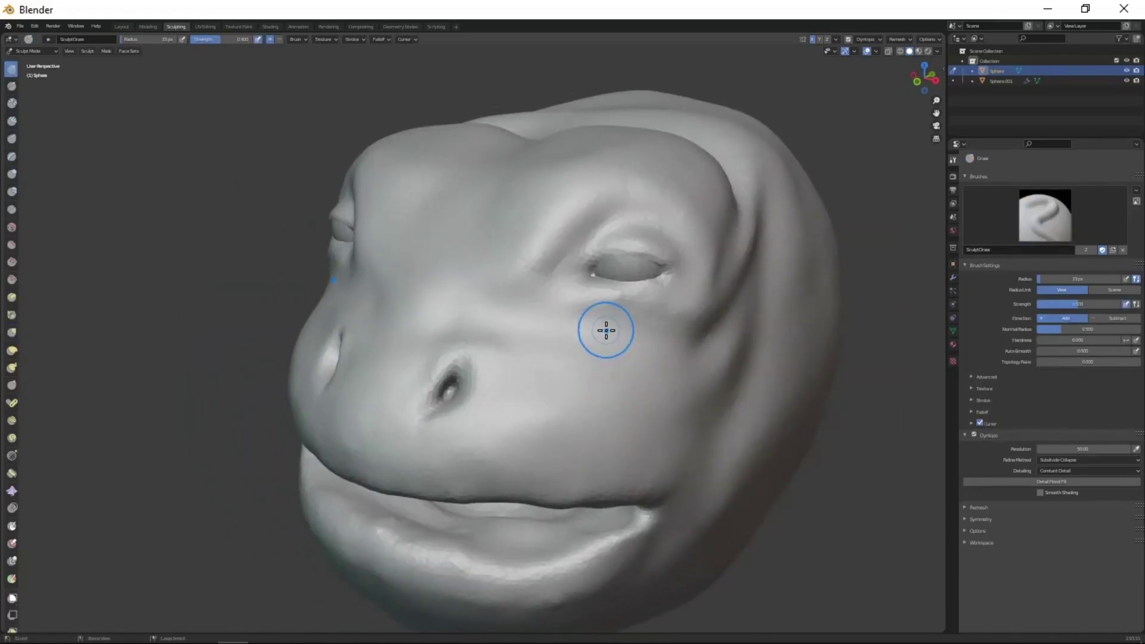
middle_click_drag(725, 299, 541, 409)
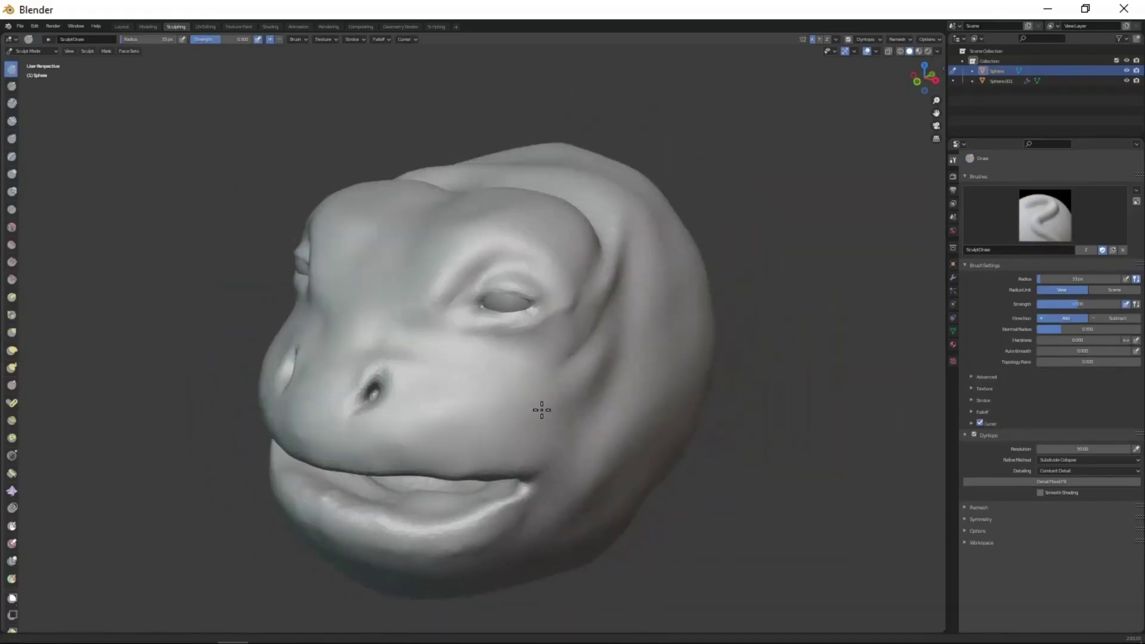
mouse_move(470, 340)
middle_mouse_down()
mouse_move(620, 422)
mouse_move(628, 387)
middle_mouse_up()
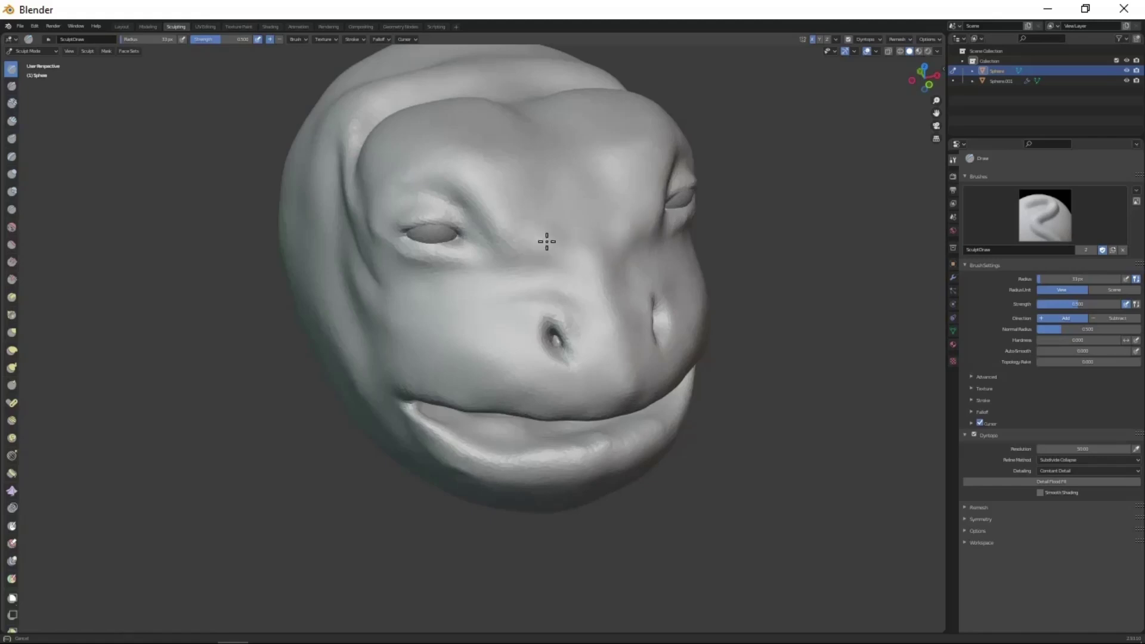
scroll(546, 242, "down", 2)
mouse_move(546, 242)
middle_mouse_down()
mouse_move(600, 384)
mouse_move(645, 453)
mouse_move(529, 306)
middle_mouse_up()
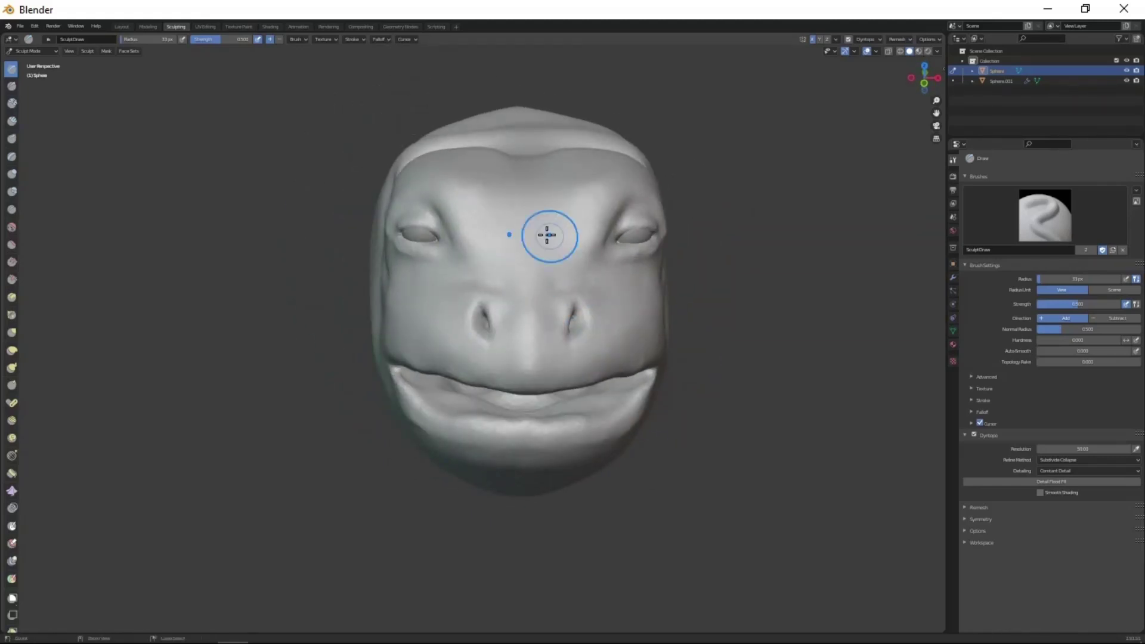
Pull the brow ridges into arches over both eyes with the Grab brush.
middle_click_drag(546, 234, 619, 409)
scroll(585, 334, "up", 2)
middle_click_drag(670, 289, 740, 237)
key("g")
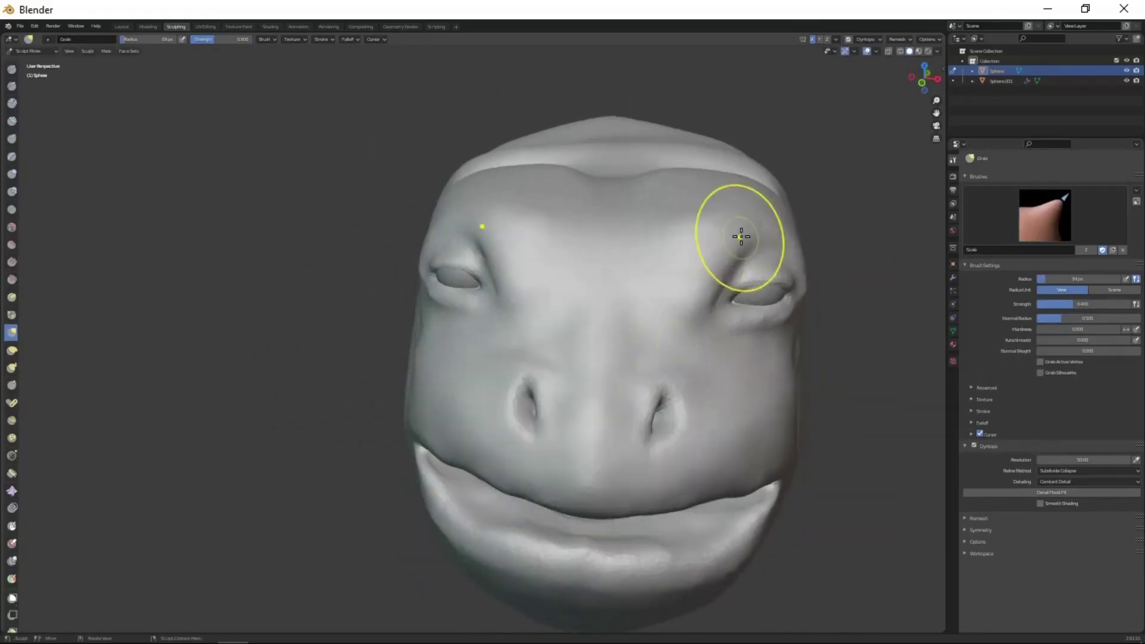
scroll(698, 317, "down", 2)
middle_click_drag(699, 317, 625, 259)
scroll(625, 258, "up", 2)
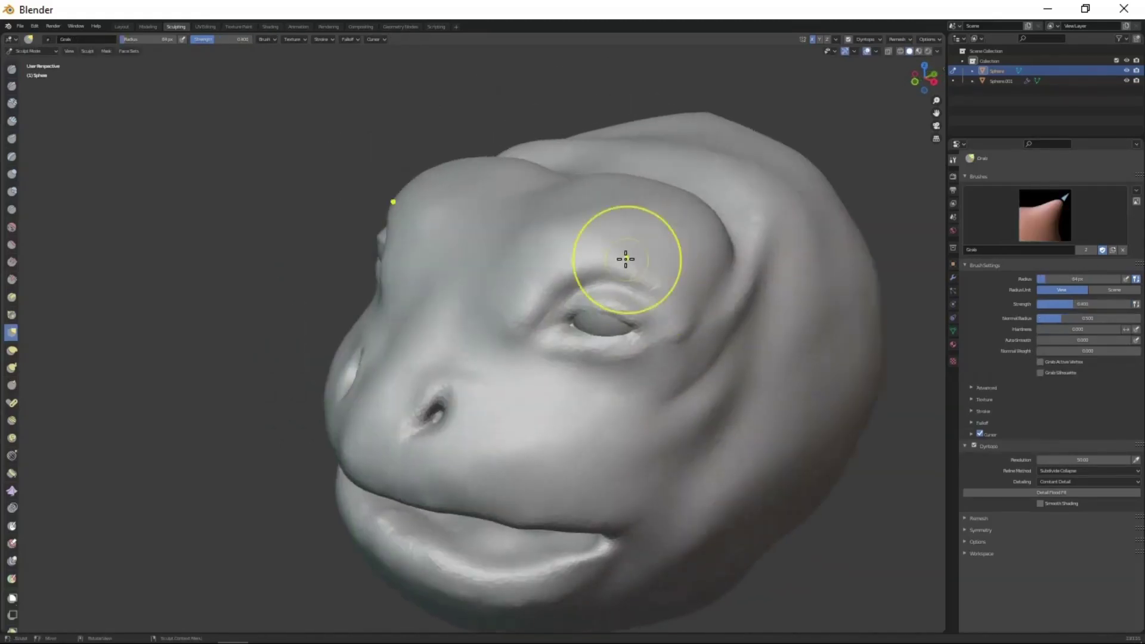
scroll(719, 397, "down", 2)
middle_click_drag(719, 396, 684, 409)
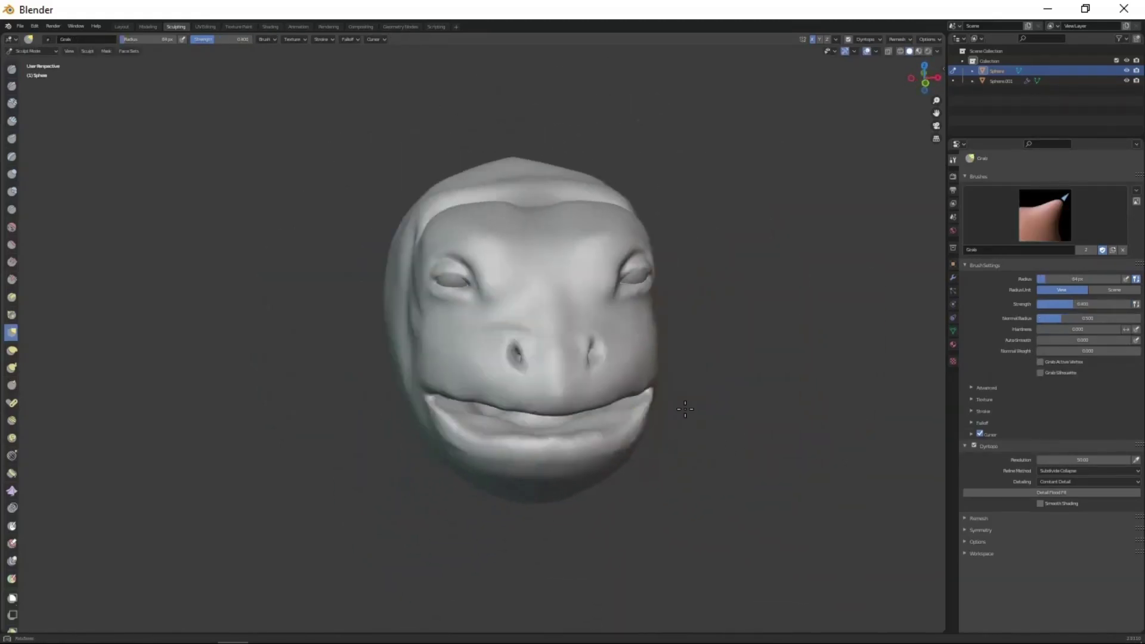
scroll(605, 335, "up", 3)
scroll(641, 358, "up", 1)
Check the brows from the side and add soft lumps on the head's sides with Draw.
mouse_move(640, 359)
middle_mouse_down()
mouse_move(642, 392)
mouse_move(644, 302)
middle_mouse_up()
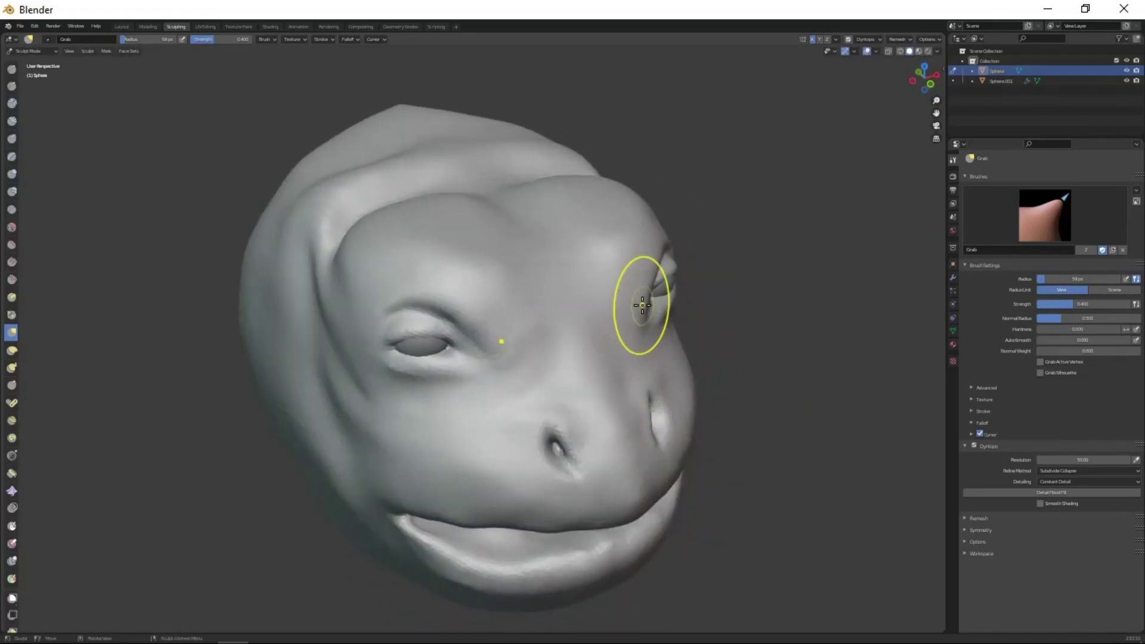
middle_click_drag(555, 304, 623, 317)
scroll(623, 316, "up", 1)
middle_click_drag(686, 379, 594, 358)
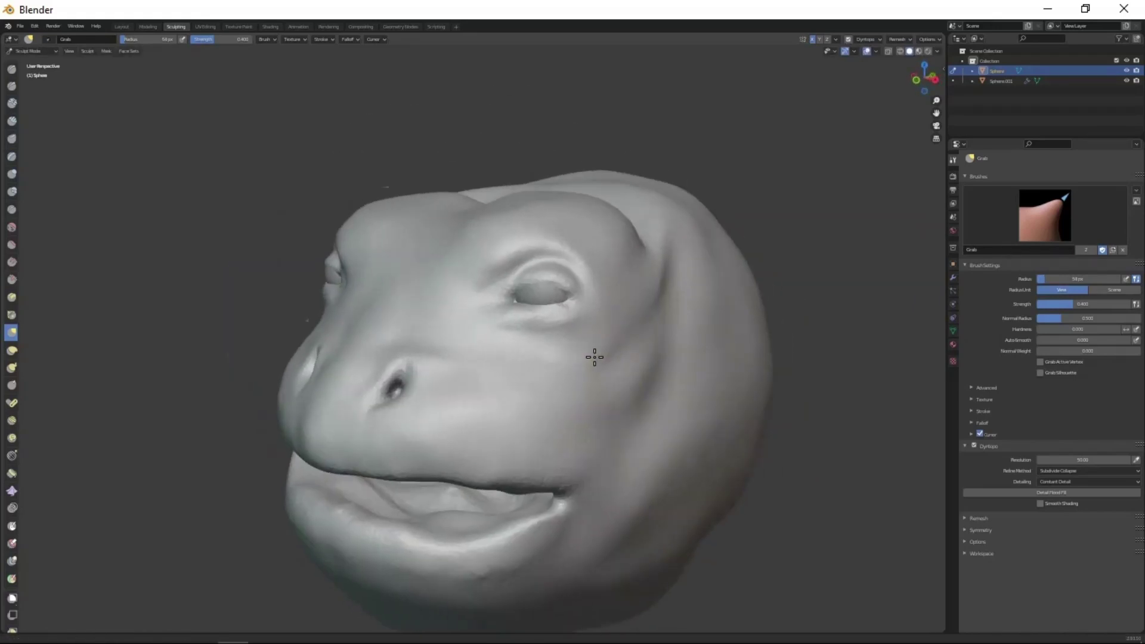
key("x")
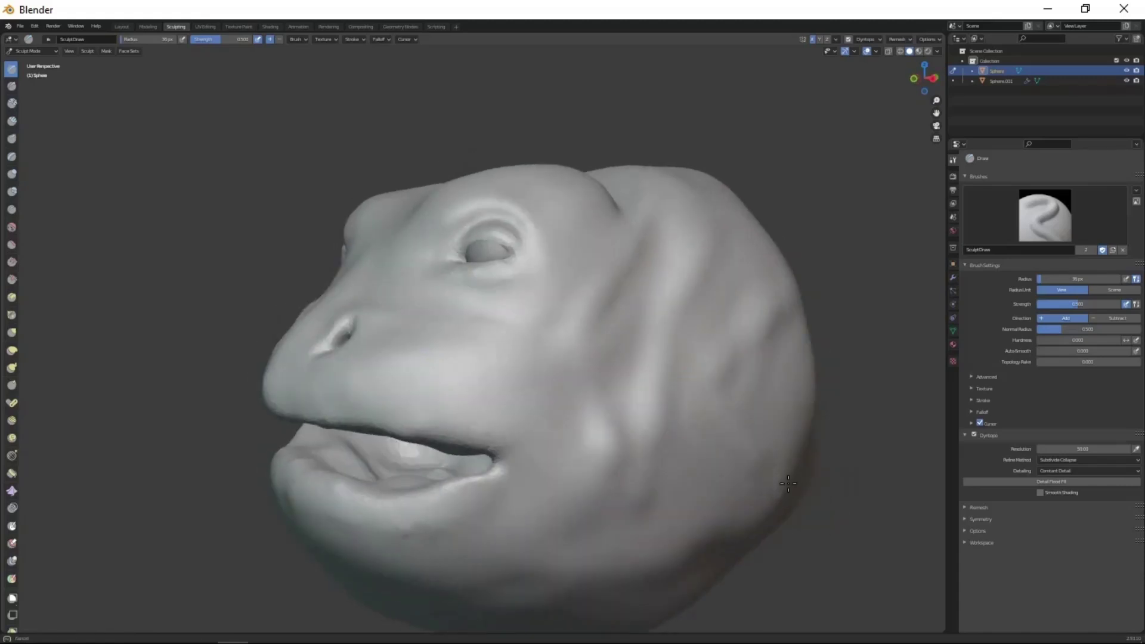
scroll(536, 403, "down", 2)
mouse_move(756, 283)
middle_mouse_down()
mouse_move(536, 404)
mouse_move(613, 417)
mouse_move(521, 283)
mouse_move(581, 365)
middle_mouse_up()
scroll(522, 335, "up", 3)
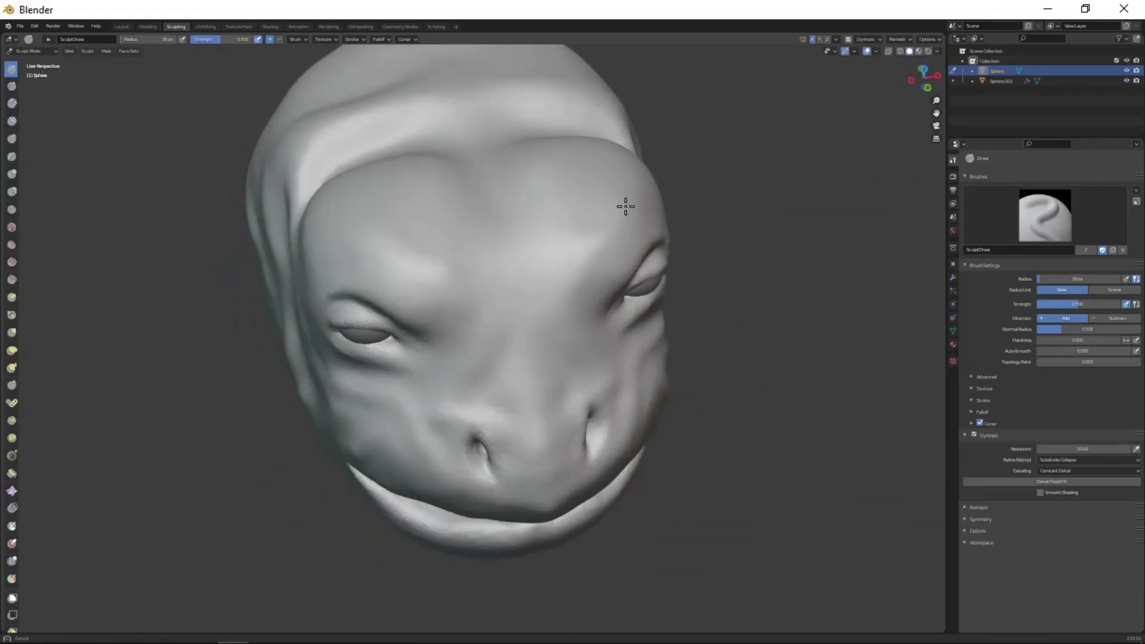
Stroke pinched wrinkle ridges across the forehead and snout between the eyes.
mouse_move(625, 206)
middle_mouse_down()
mouse_move(603, 213)
mouse_move(656, 250)
mouse_move(509, 203)
middle_mouse_up()
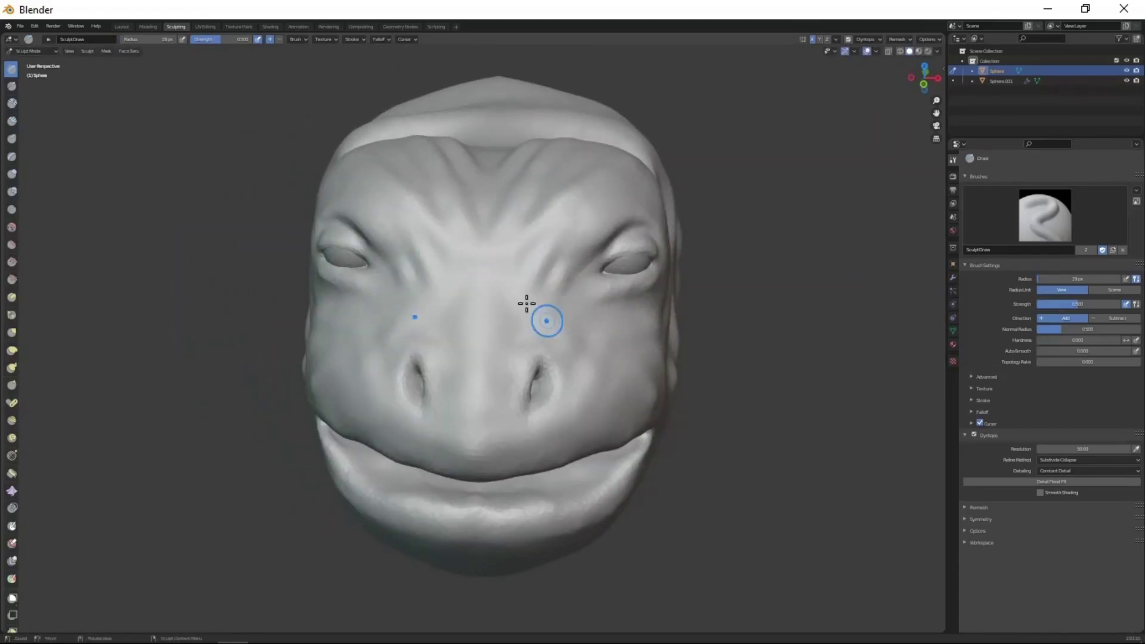
middle_click_drag(527, 304, 560, 324)
middle_click_drag(599, 397, 539, 316)
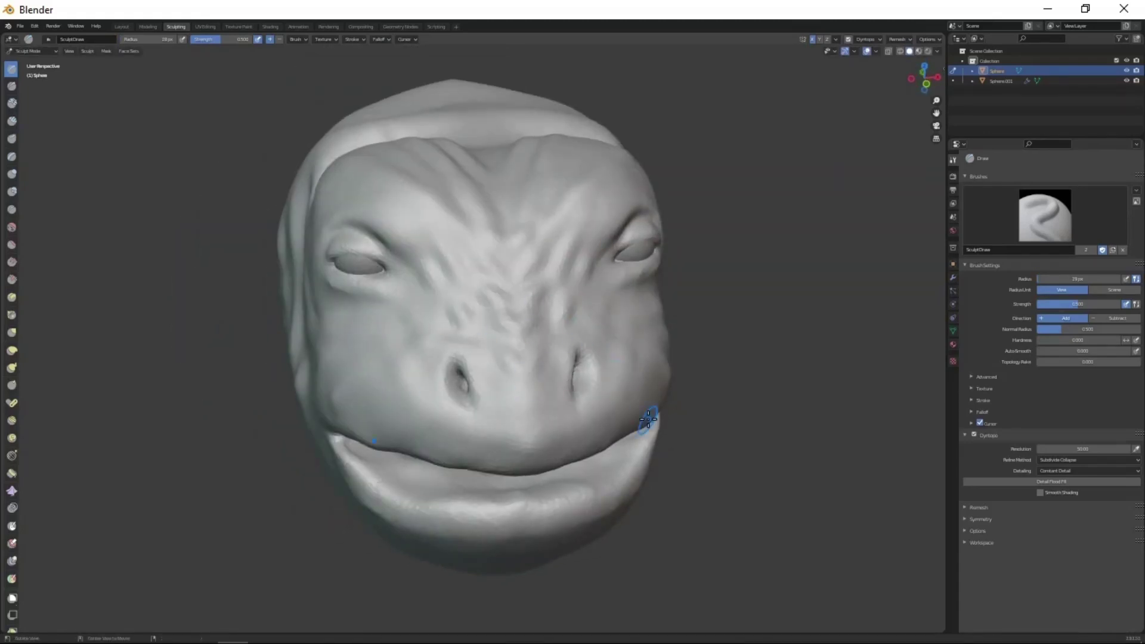
middle_click_drag(647, 419, 629, 431)
scroll(576, 289, "up", 2)
middle_click_drag(575, 289, 594, 311)
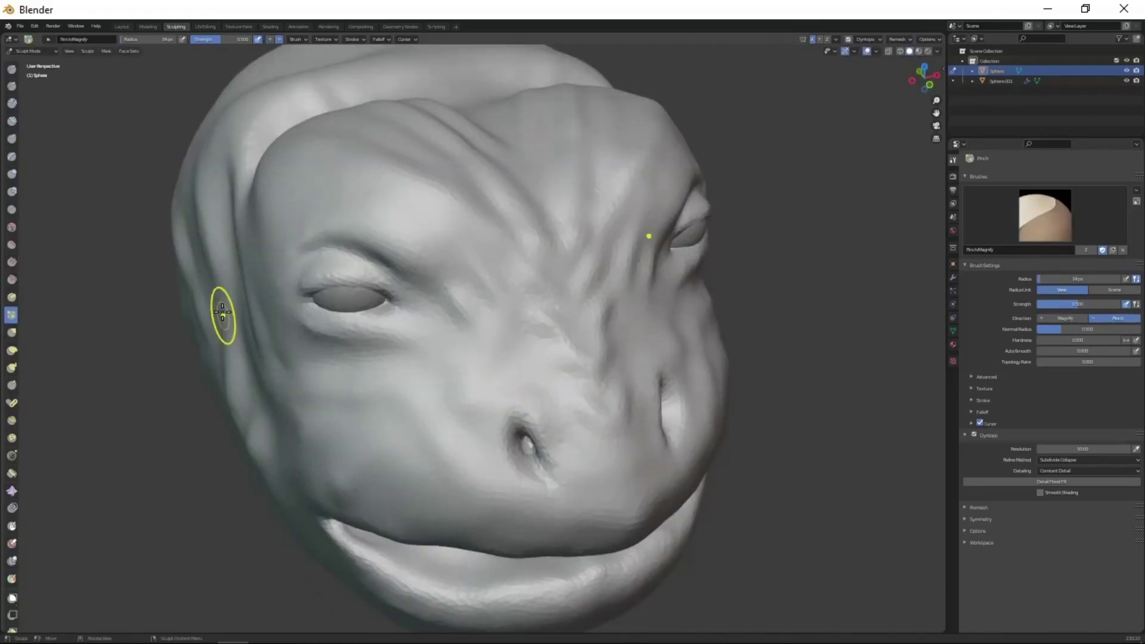
scroll(523, 368, "down", 3)
scroll(606, 319, "up", 2)
mouse_move(605, 319)
middle_mouse_down()
mouse_move(514, 199)
mouse_move(570, 363)
mouse_move(489, 179)
mouse_move(549, 391)
mouse_move(540, 124)
middle_mouse_up()
key("shift+c")
Deepen the mouth line with crease and Draw strokes inside it.
middle_click_drag(452, 356, 568, 290)
mouse_move(718, 329)
middle_mouse_down()
mouse_move(659, 429)
mouse_move(542, 344)
middle_mouse_up()
middle_click_drag(344, 333, 348, 267)
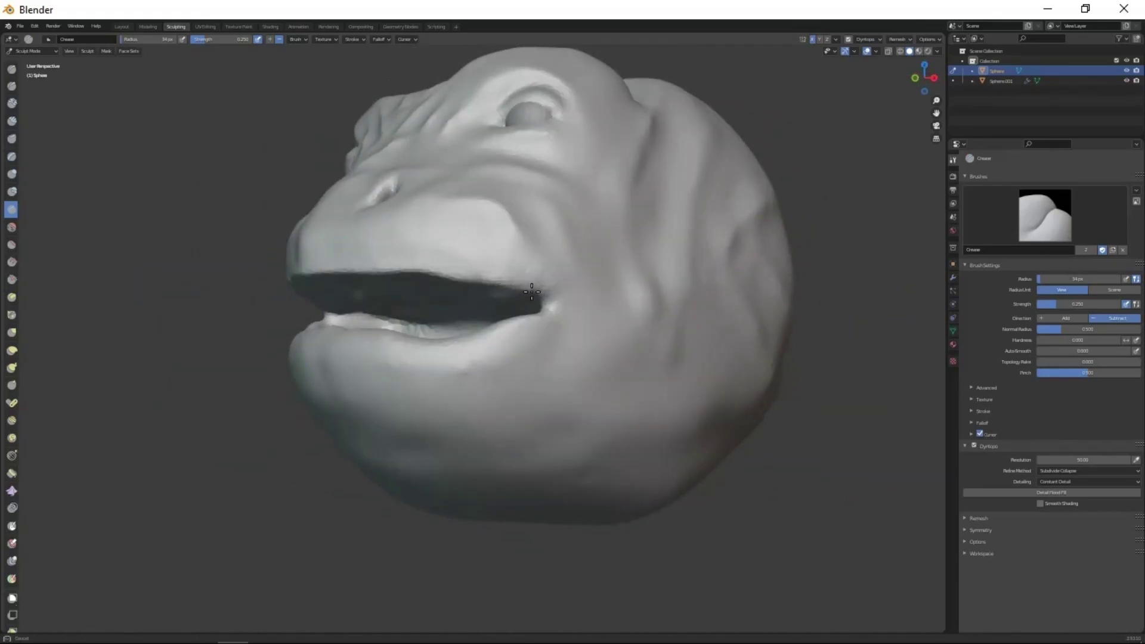
mouse_move(302, 325)
middle_mouse_down()
mouse_move(583, 417)
mouse_move(537, 388)
middle_mouse_up()
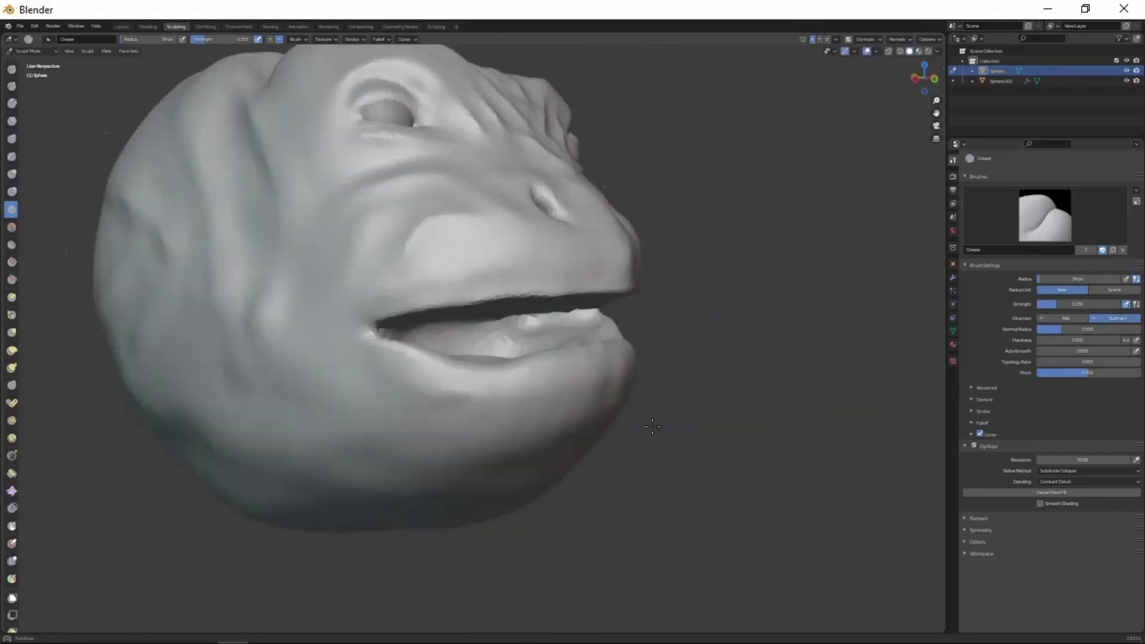
scroll(519, 381, "up", 3)
key("x")
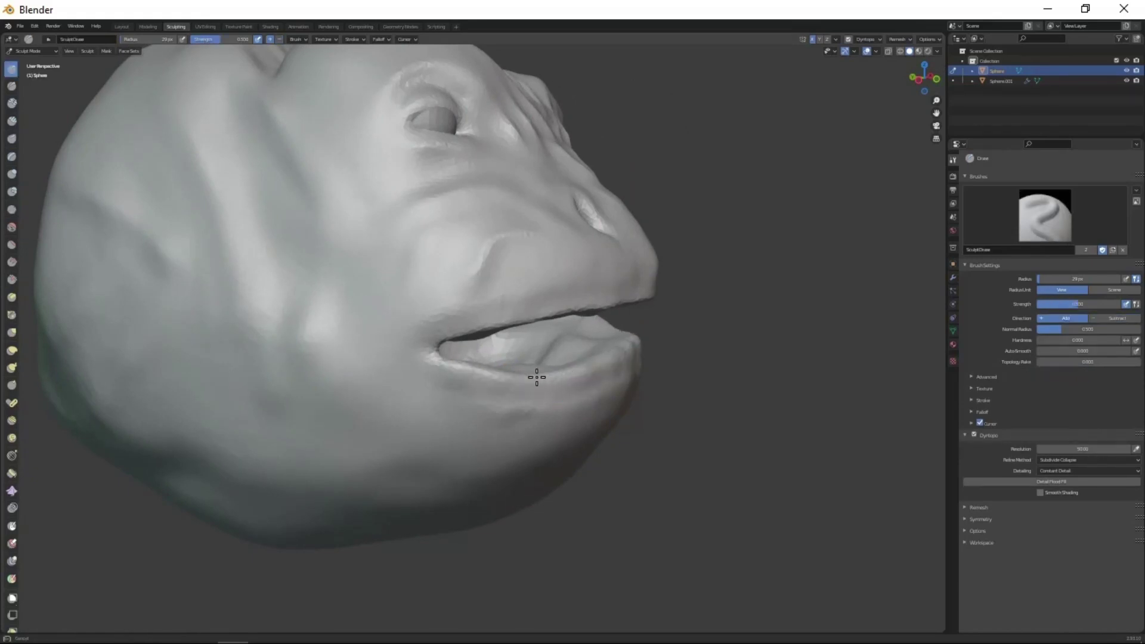
scroll(458, 404, "down", 4)
mouse_move(459, 405)
middle_mouse_down()
mouse_move(511, 423)
mouse_move(558, 327)
mouse_move(541, 415)
mouse_move(458, 405)
middle_mouse_up()
mouse_move(460, 485)
middle_mouse_down()
mouse_move(463, 296)
mouse_move(558, 486)
middle_mouse_up()
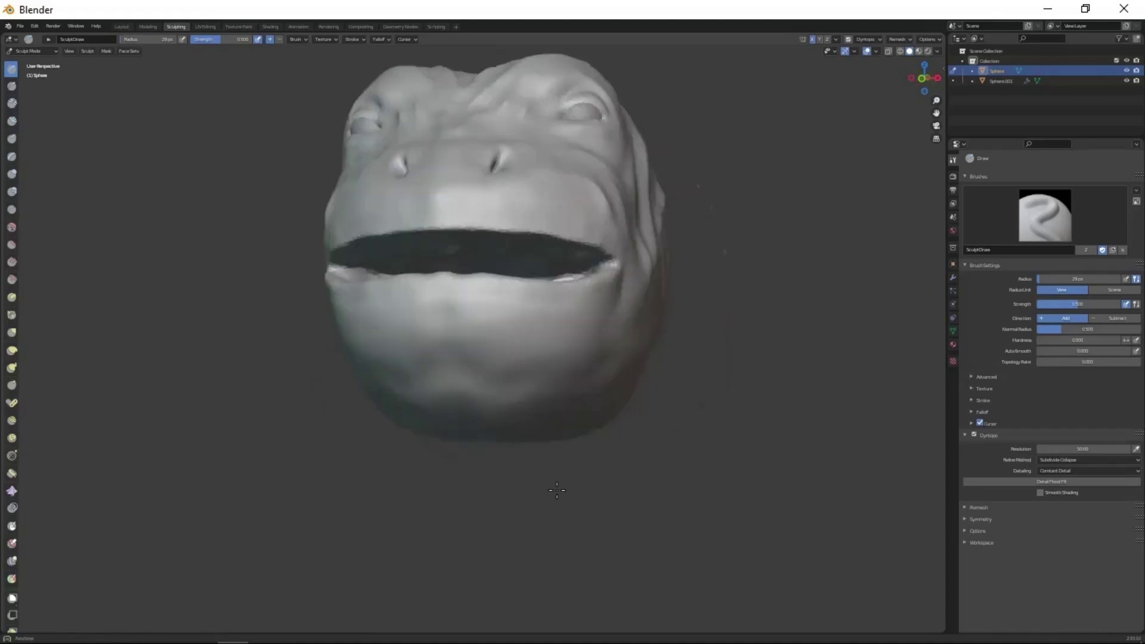
Shape the mouth opening with the Grab brush.
key("g")
scroll(486, 287, "up", 2)
mouse_move(486, 286)
middle_mouse_down()
mouse_move(601, 399)
mouse_move(350, 327)
mouse_move(606, 435)
mouse_move(628, 470)
mouse_move(695, 441)
middle_mouse_up()
scroll(350, 327, "down", 3)
scroll(606, 435, "up", 4)
Change the viewport Focal Length in the N panel.
key("n")
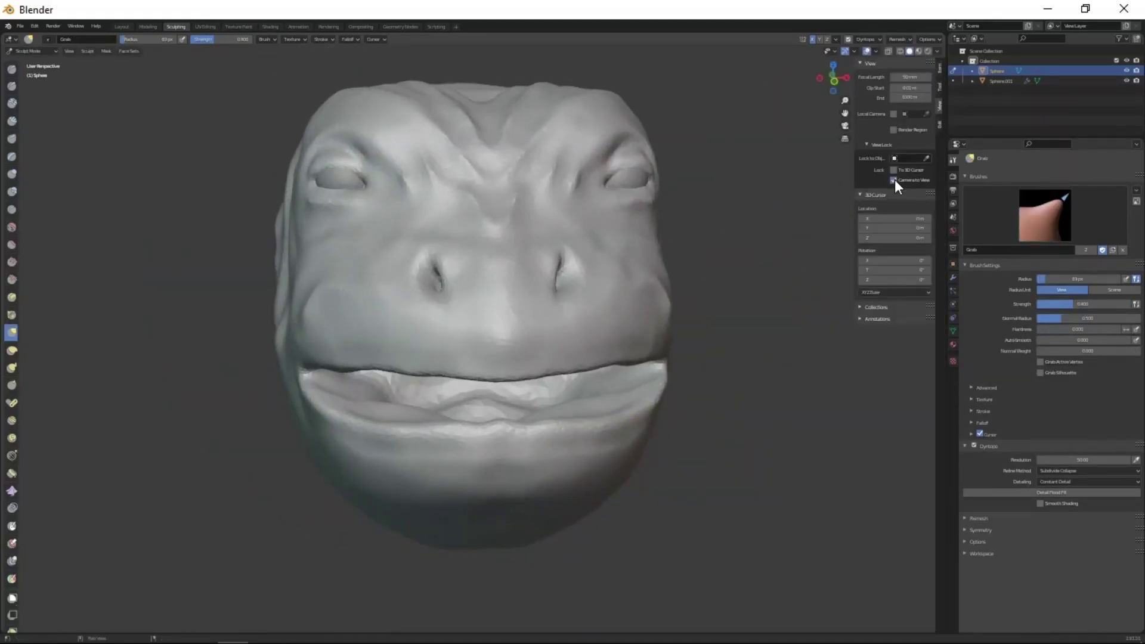
left_click_drag(909, 80, 930, 80)
key("n")
Enlarge the Grab brush and pull small spikes along the top of the head.
scroll(769, 332, "down", 3)
mouse_move(769, 332)
middle_mouse_down()
mouse_move(727, 346)
mouse_move(721, 456)
mouse_move(588, 337)
mouse_move(544, 222)
mouse_move(539, 378)
mouse_move(501, 317)
mouse_move(754, 145)
mouse_move(516, 332)
mouse_move(665, 424)
mouse_move(534, 252)
mouse_move(624, 174)
mouse_move(572, 179)
mouse_move(539, 159)
middle_mouse_up()
key("f")
left_click(506, 196)
With a smaller Snake Hook brush, pull a curved horn out of the head's side.
mouse_move(599, 107)
middle_mouse_down()
mouse_move(656, 358)
mouse_move(684, 307)
middle_mouse_up()
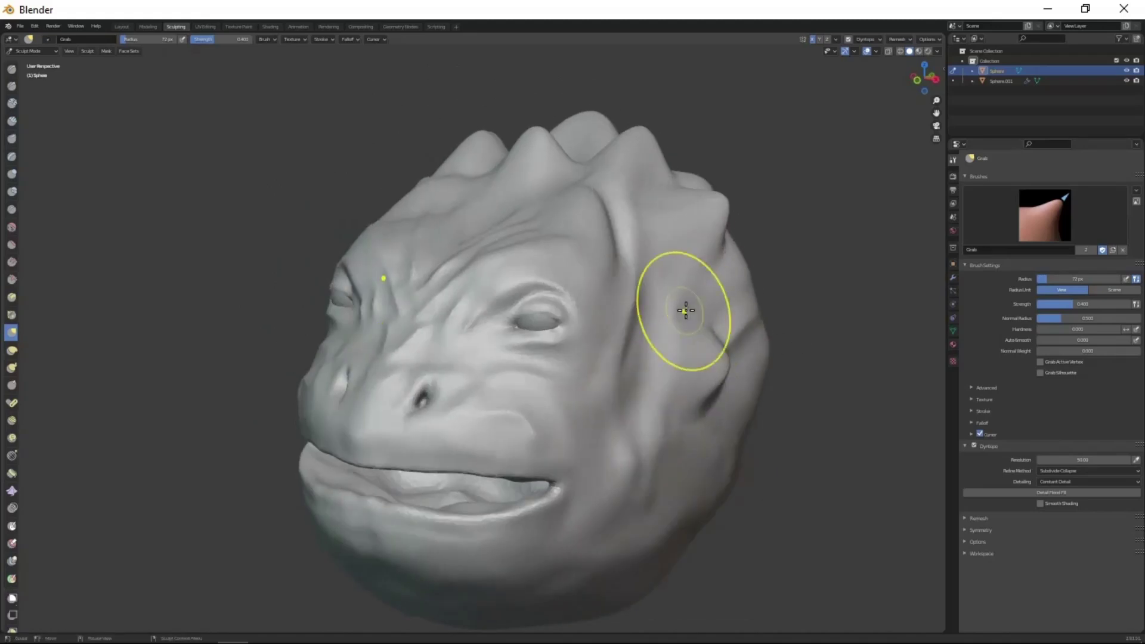
key("f")
key("k")
middle_click_drag(62, 349, 731, 307)
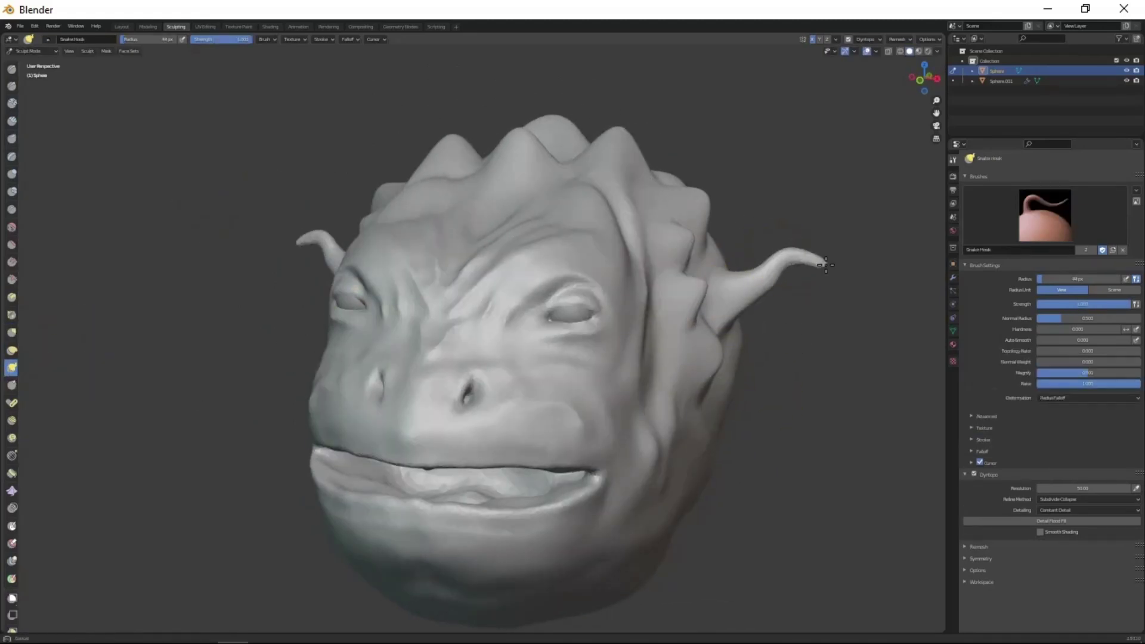
left_click_drag(748, 232, 721, 176)
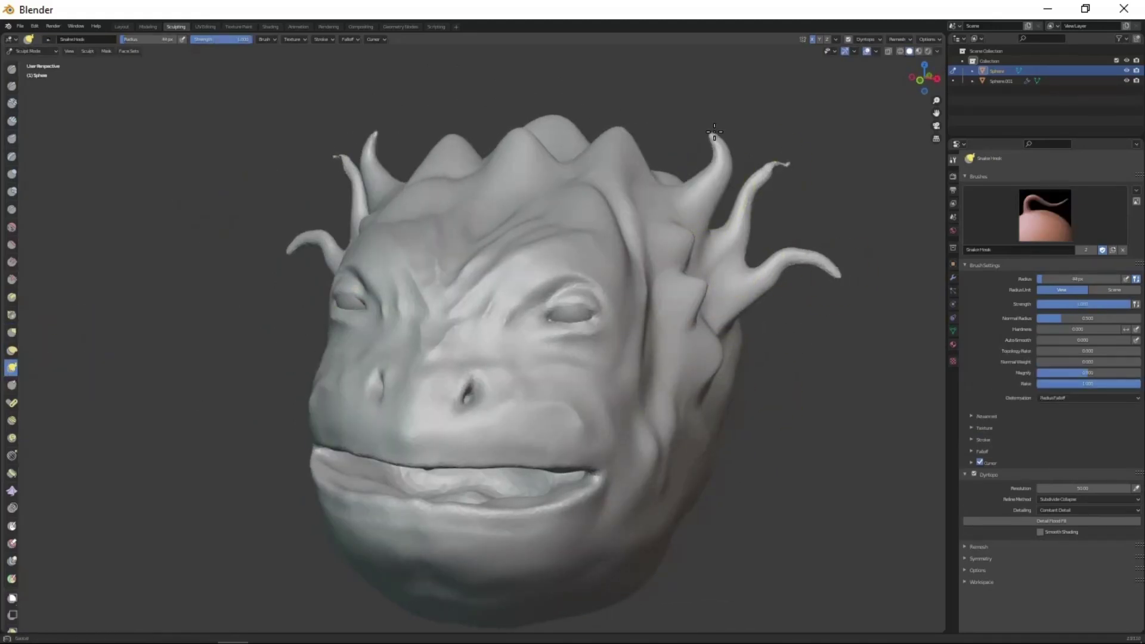
Orbit and zoom around the head to inspect the horns and spikes.
mouse_move(664, 68)
middle_mouse_down()
mouse_move(627, 185)
mouse_move(653, 289)
middle_mouse_up()
scroll(626, 185, "up", 2)
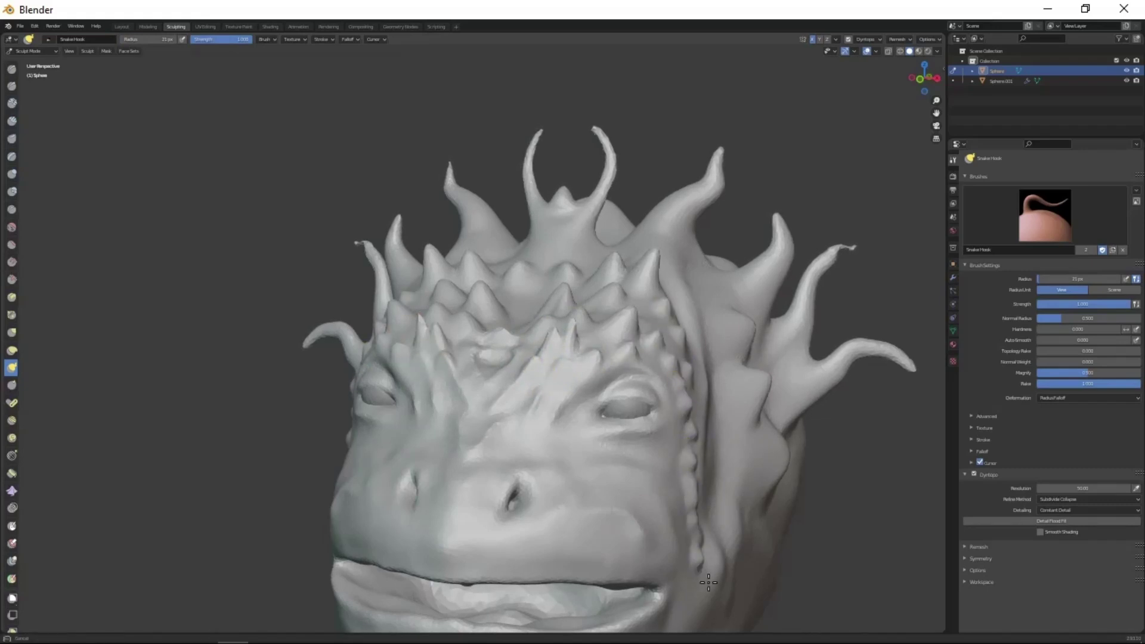
mouse_move(708, 583)
middle_mouse_down()
mouse_move(710, 468)
mouse_move(667, 289)
mouse_move(545, 224)
mouse_move(666, 406)
mouse_move(570, 279)
middle_mouse_up()
mouse_move(577, 333)
middle_mouse_down()
mouse_move(585, 396)
mouse_move(655, 329)
mouse_move(735, 366)
mouse_move(716, 395)
middle_mouse_up()
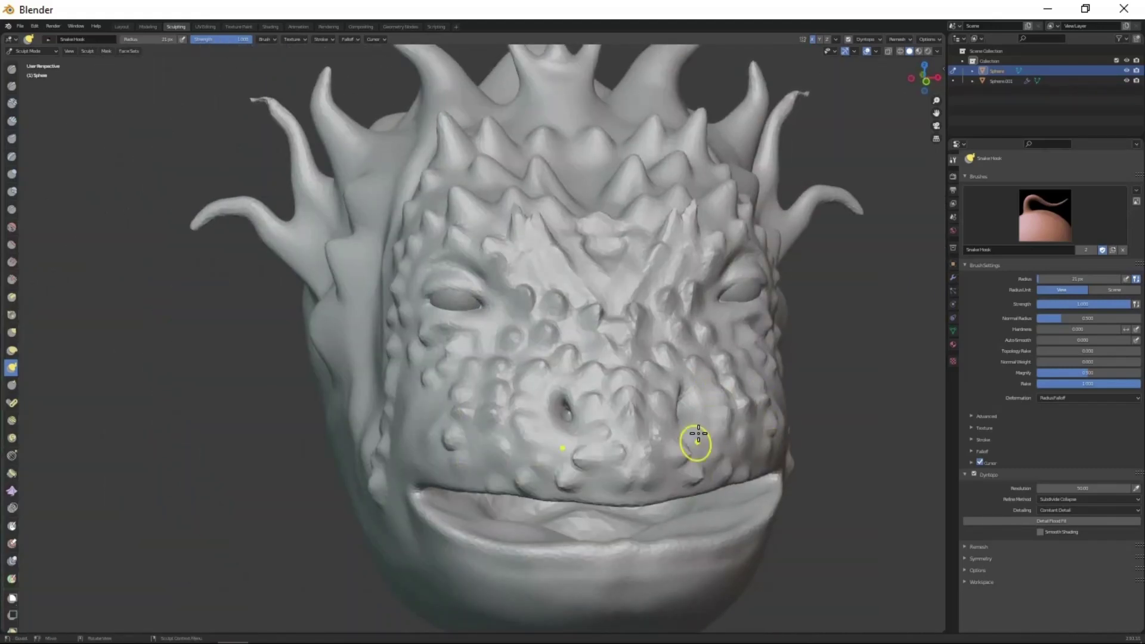
mouse_move(695, 442)
middle_mouse_down()
mouse_move(638, 414)
mouse_move(674, 340)
middle_mouse_up()
middle_click_drag(677, 157, 725, 374)
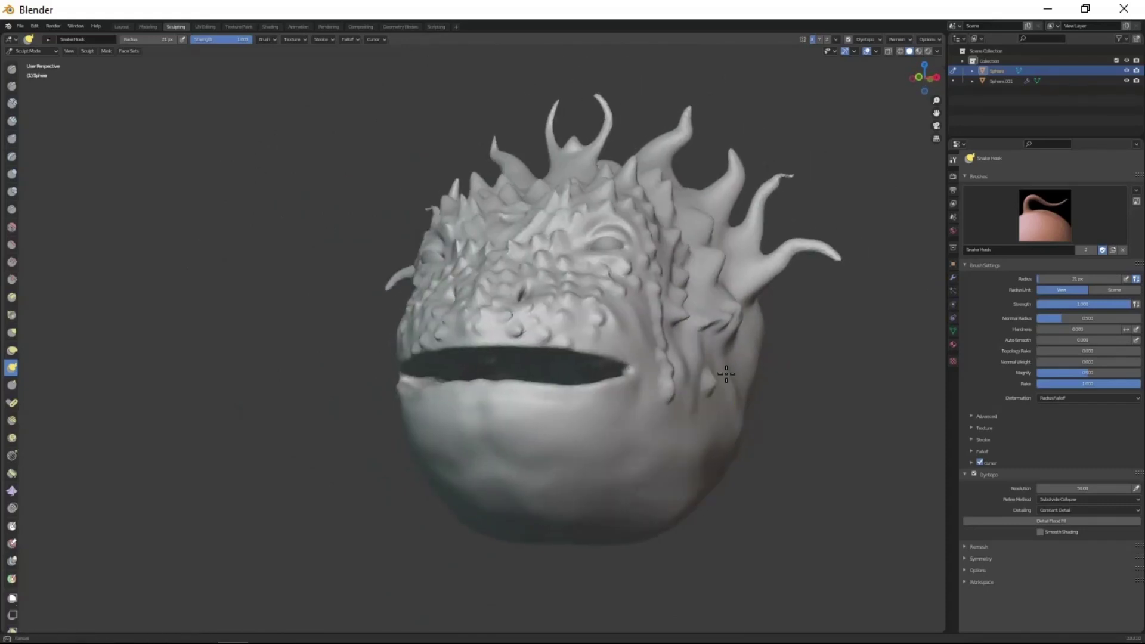
mouse_move(721, 442)
middle_mouse_down()
mouse_move(620, 401)
mouse_move(602, 382)
mouse_move(661, 362)
mouse_move(724, 318)
middle_mouse_up()
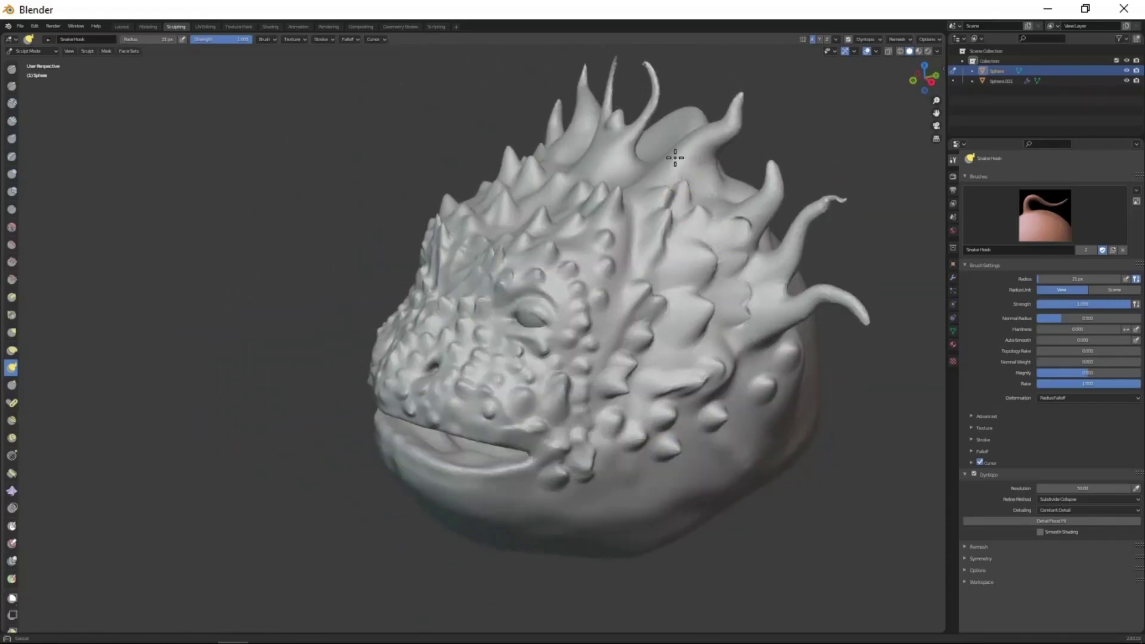
mouse_move(694, 424)
middle_mouse_down()
mouse_move(792, 403)
mouse_move(741, 396)
mouse_move(626, 529)
mouse_move(552, 394)
mouse_move(576, 166)
middle_mouse_up()
Smooth and reshape the right cheek with a greatly enlarged Grab brush.
key("g")
key("f")
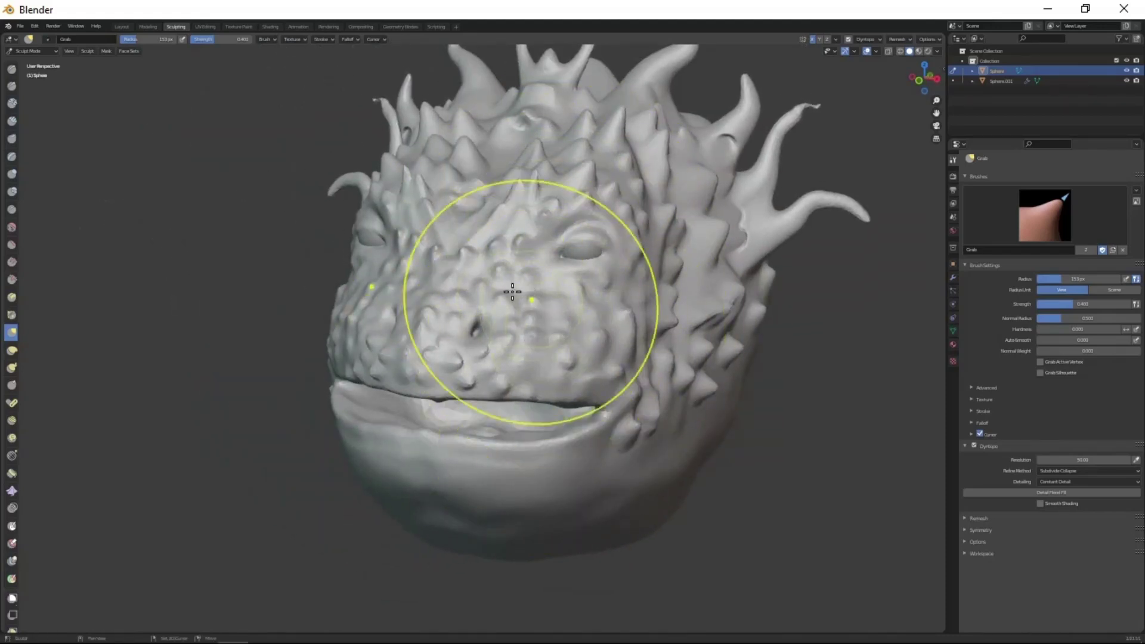
left_click_drag(465, 373, 597, 351)
mouse_move(484, 160)
middle_mouse_down()
mouse_move(550, 409)
mouse_move(488, 310)
mouse_move(627, 422)
mouse_move(489, 310)
middle_mouse_up()
In the Layout workspace, add a cube and scale it into a tall, thin column.
left_click(125, 27)
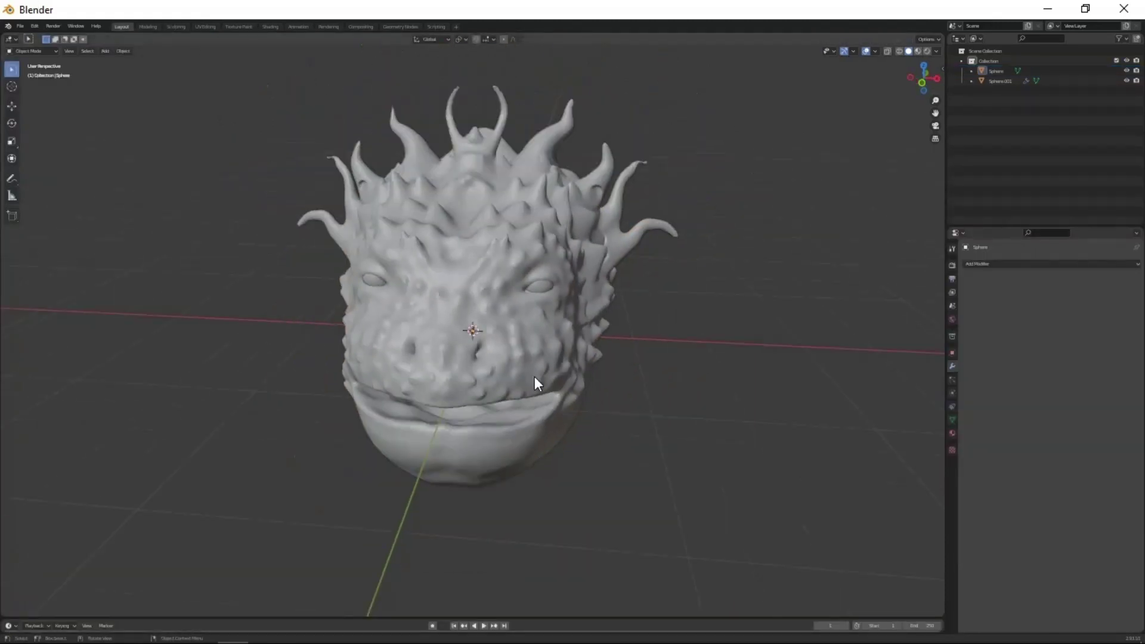
middle_click_drag(534, 377, 453, 368)
key("shift+a")
left_click(525, 381)
key("s")
key("z")
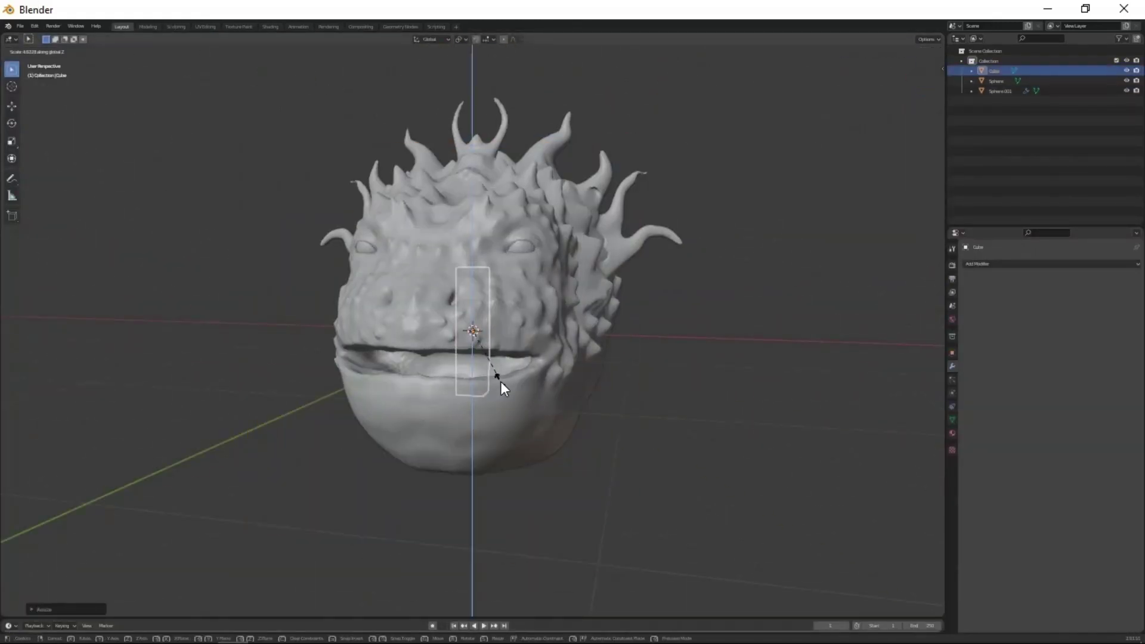
key("Escape")
key("s")
left_click(460, 359)
Move the column along Y into the dragon's mouth.
middle_click_drag(461, 359, 398, 420)
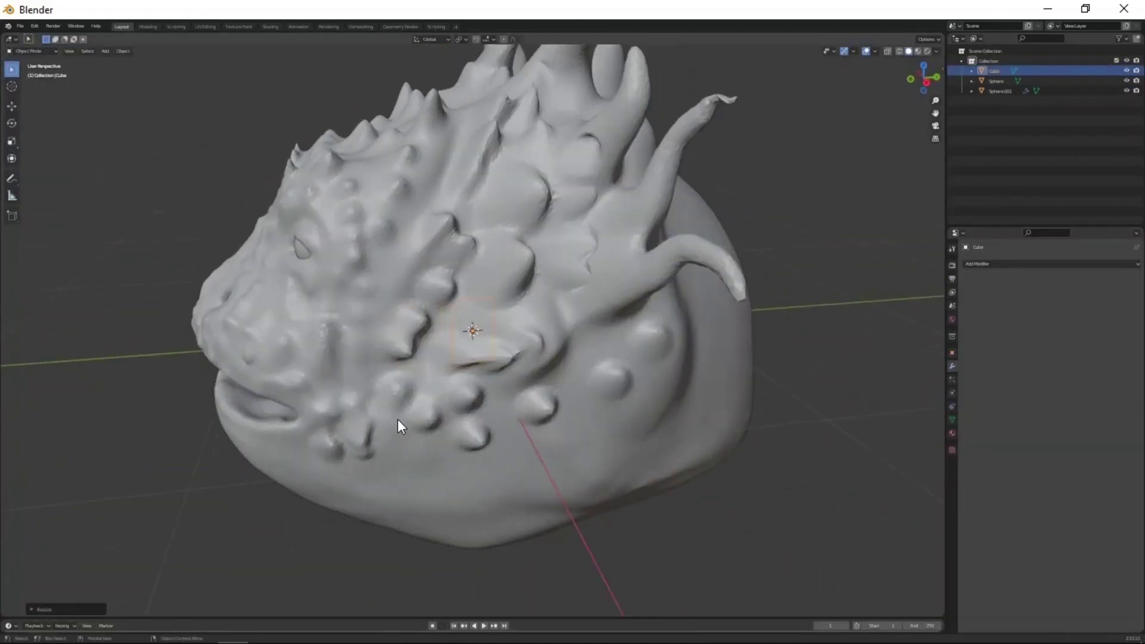
key("g")
key("y")
left_click(170, 414)
mouse_move(170, 414)
middle_mouse_down()
mouse_move(231, 384)
mouse_move(350, 382)
middle_mouse_up()
Add a Bevel modifier with a 0.02 m amount to the column.
left_click(978, 263)
left_click(961, 291)
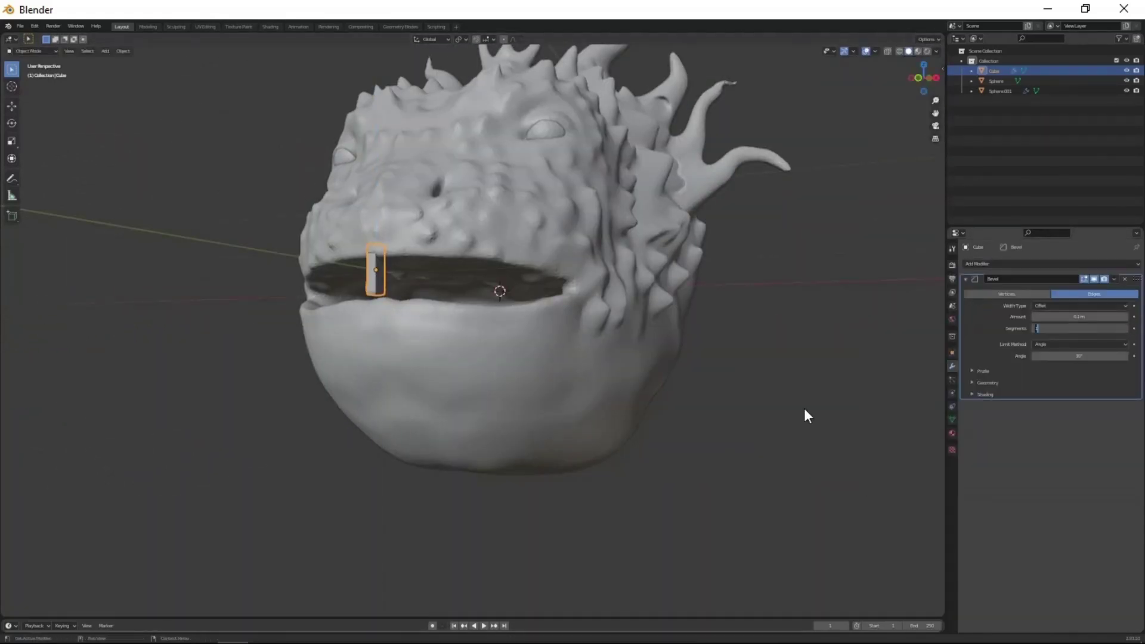
double_click(1033, 320)
type("0.02")
key("Return")
In isolated edit mode, bevel the column's vertical edges into rounded sides.
key("Tab")
key("KP_Divide")
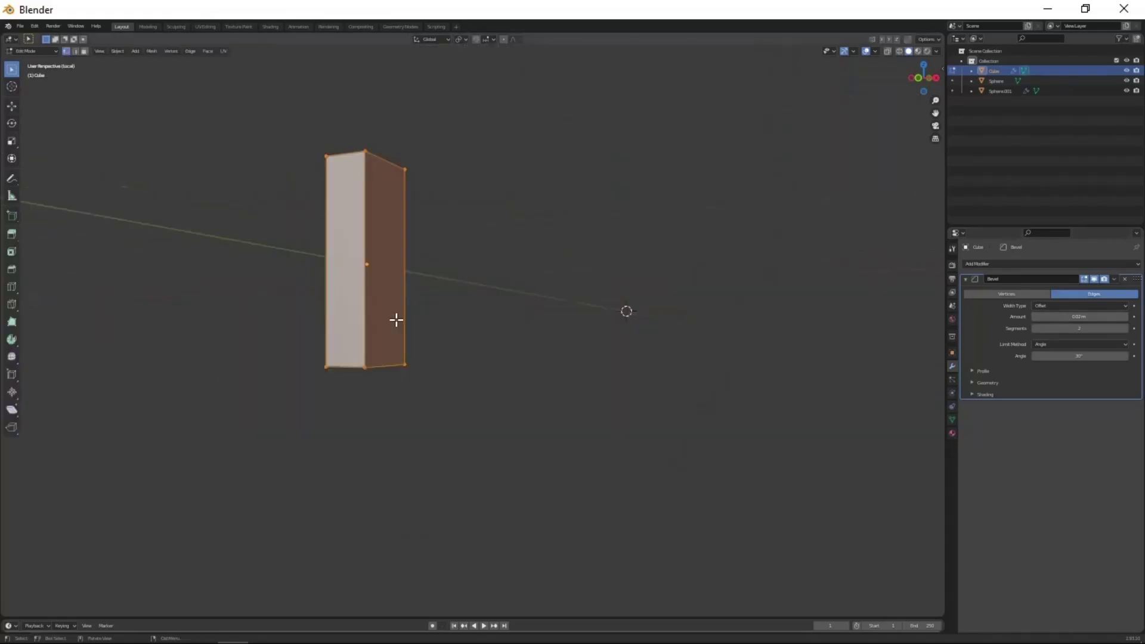
left_click(569, 268)
middle_click_drag(567, 266, 494, 396)
key("ctrl+b")
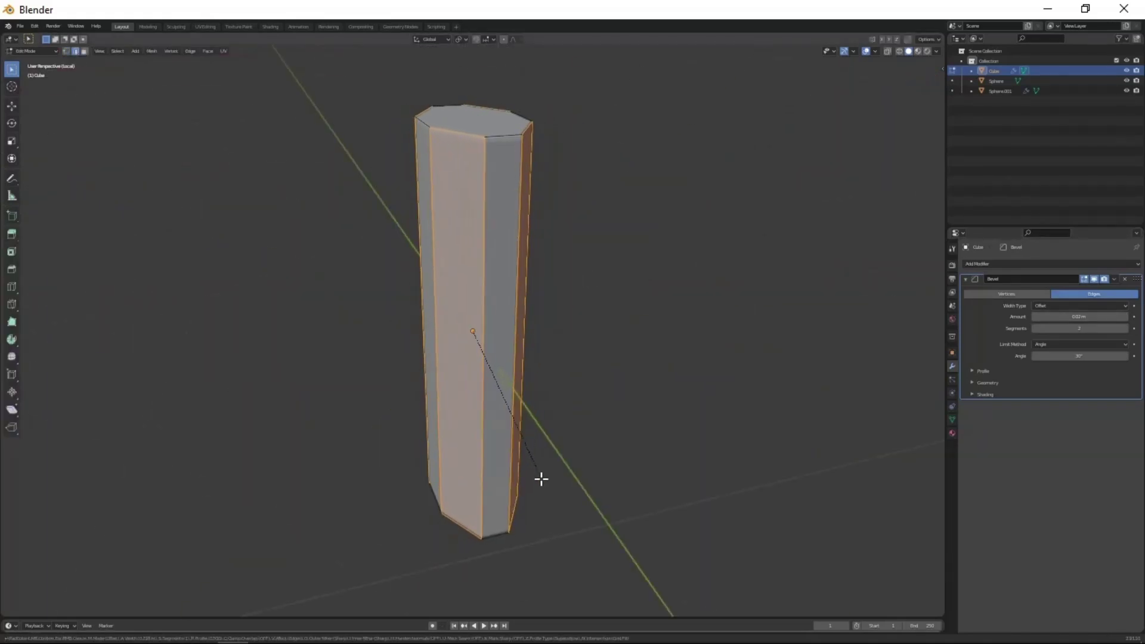
scroll(545, 486, "up", 6)
key("Tab")
Add level-2 subdivision smoothing and make the column thinner along X.
key("ctrl+2")
middle_click_drag(598, 399, 524, 346)
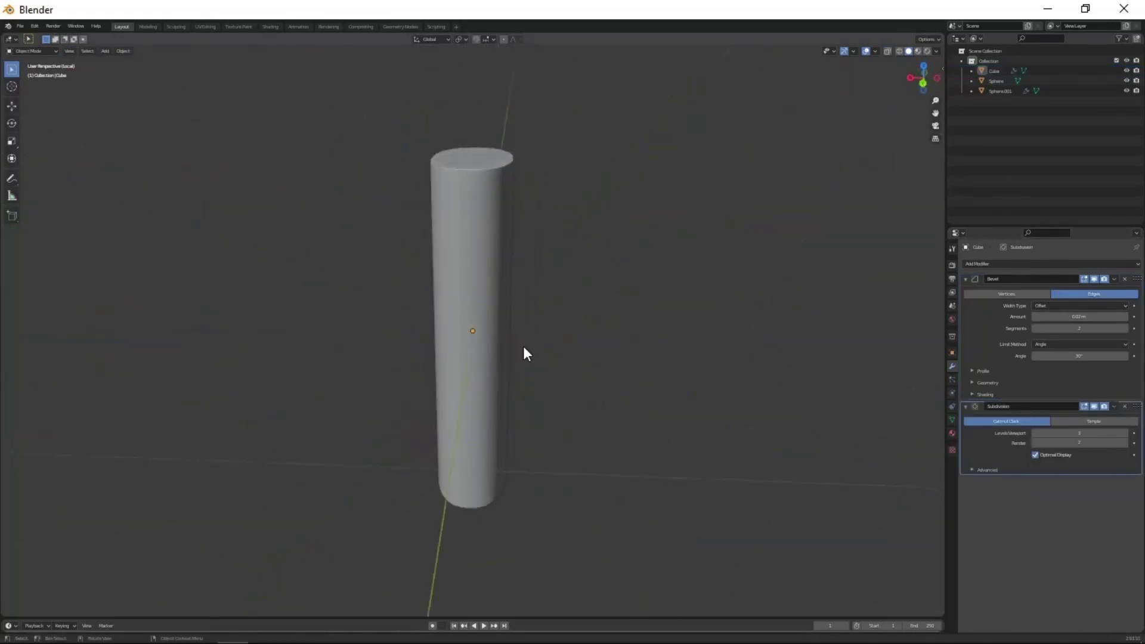
key("s")
key("x")
left_click(481, 324)
Return to the full head view and reposition the column inside the upper mouth.
left_click(691, 365)
mouse_move(690, 365)
middle_mouse_down()
mouse_move(325, 374)
mouse_move(394, 341)
middle_mouse_up()
key("KP_Divide")
scroll(395, 341, "up", 3)
left_click_drag(445, 342, 456, 337)
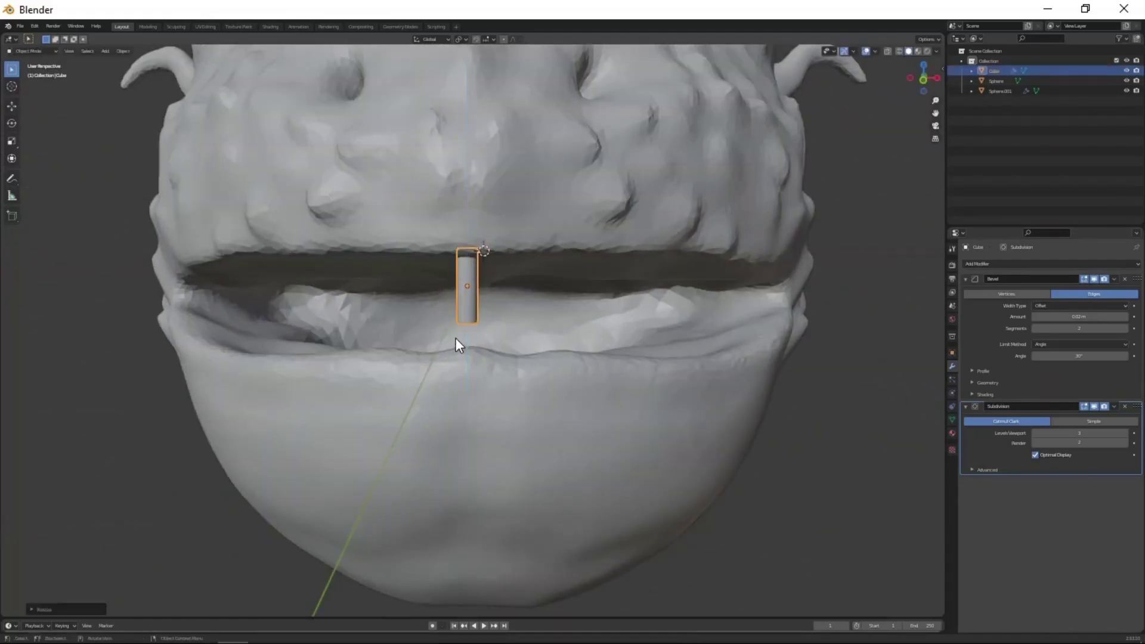
Add a Mirror modifier that mirrors the column around the dragon head.
left_click(998, 264)
left_click(1093, 391)
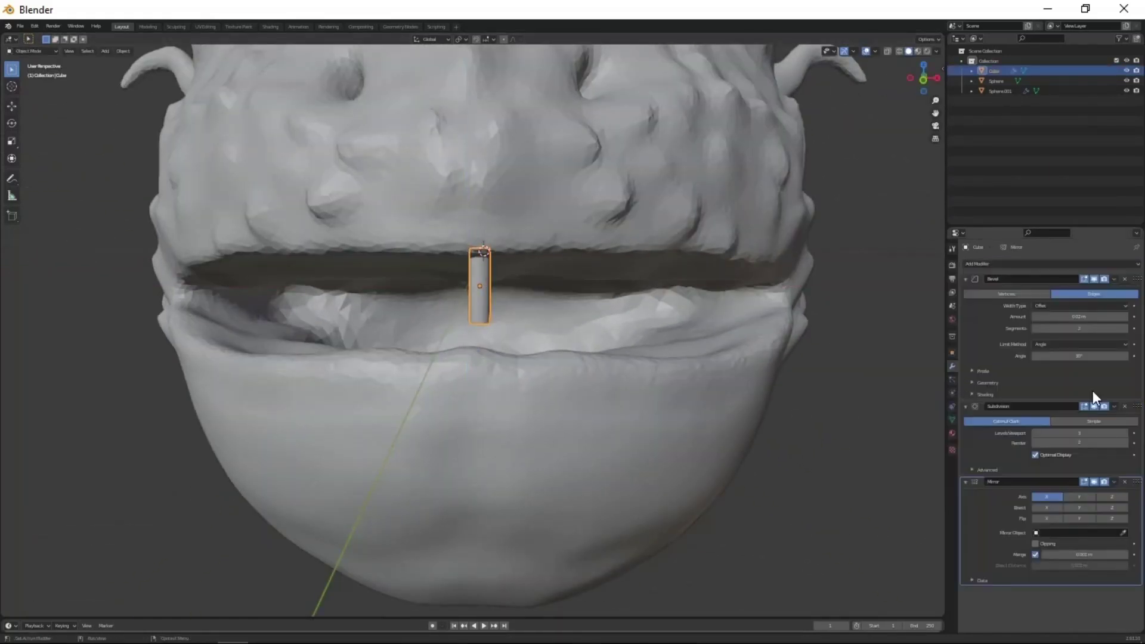
left_click(452, 203)
scroll(305, 333, "up", 2)
left_click(325, 370)
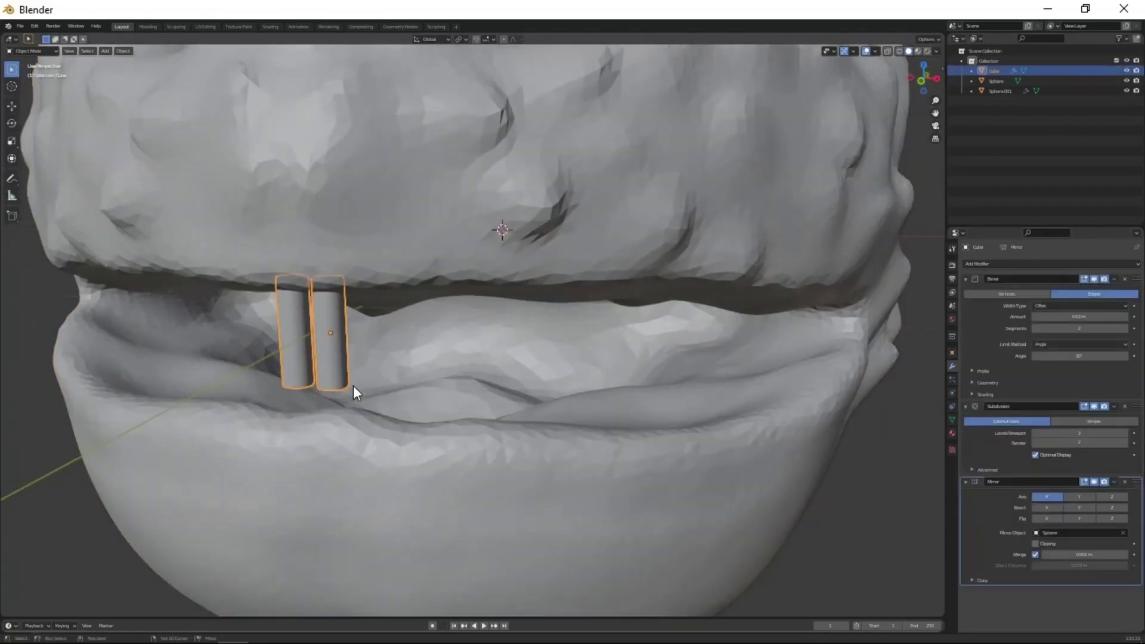
Duplicate the mirrored column pair and place it beside the first.
key("shift+d")
left_click(372, 385)
key("g")
left_click(374, 407)
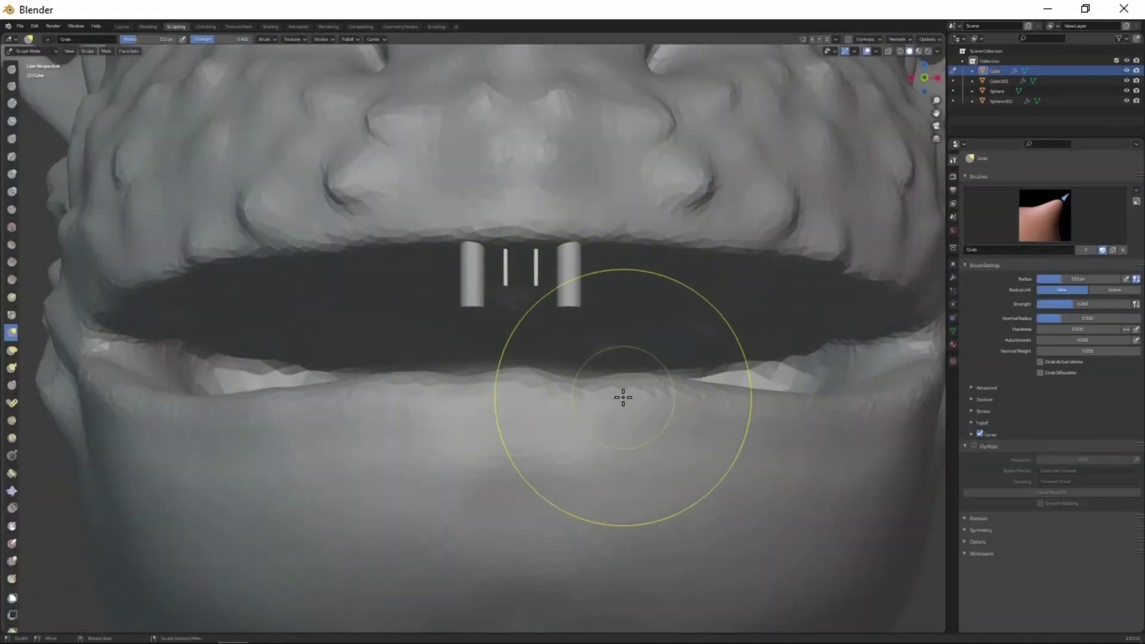
Enable Dyntopo and pull the bottom of a tooth into a point.
key("ctrl+z")
key("f")
scroll(536, 302, "up", 3)
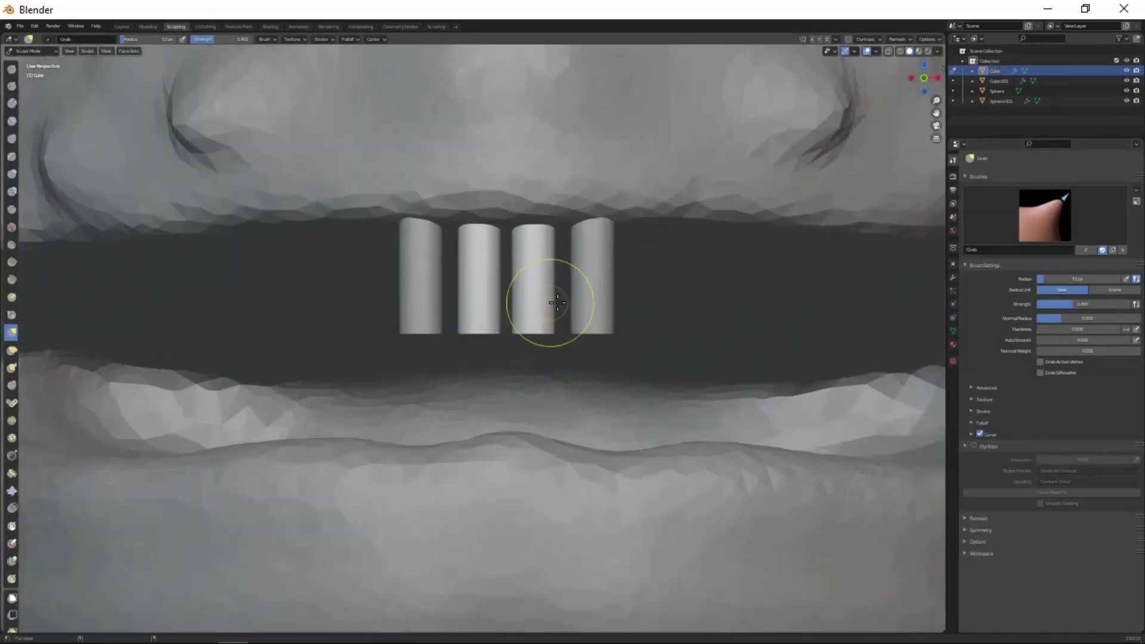
left_click(974, 446)
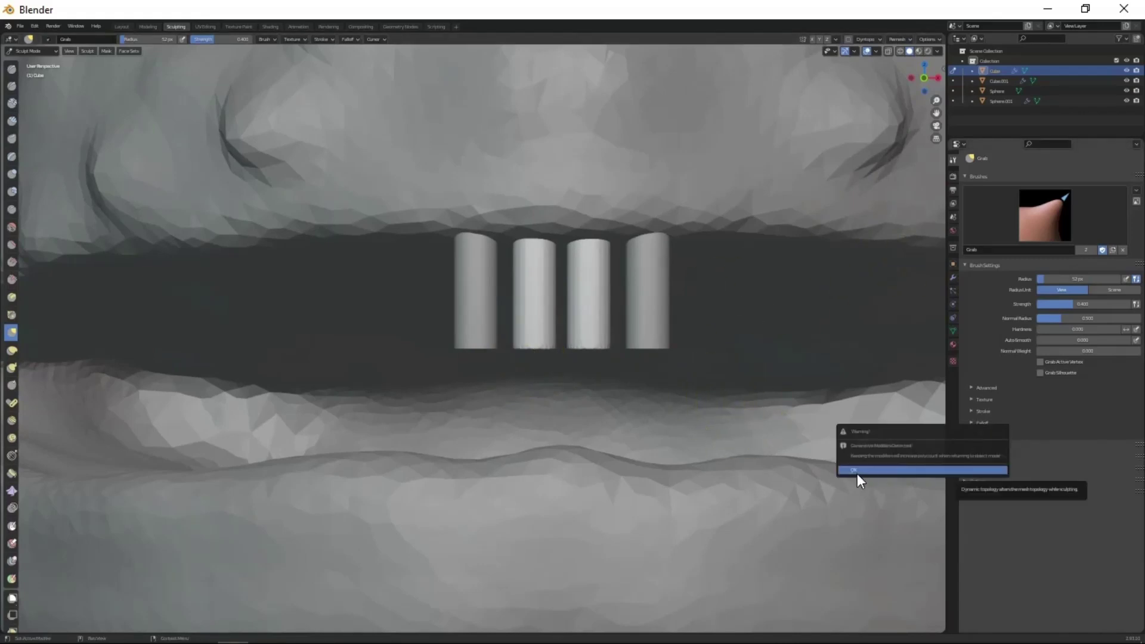
left_click_drag(590, 294, 556, 364)
middle_click_drag(582, 374, 522, 264)
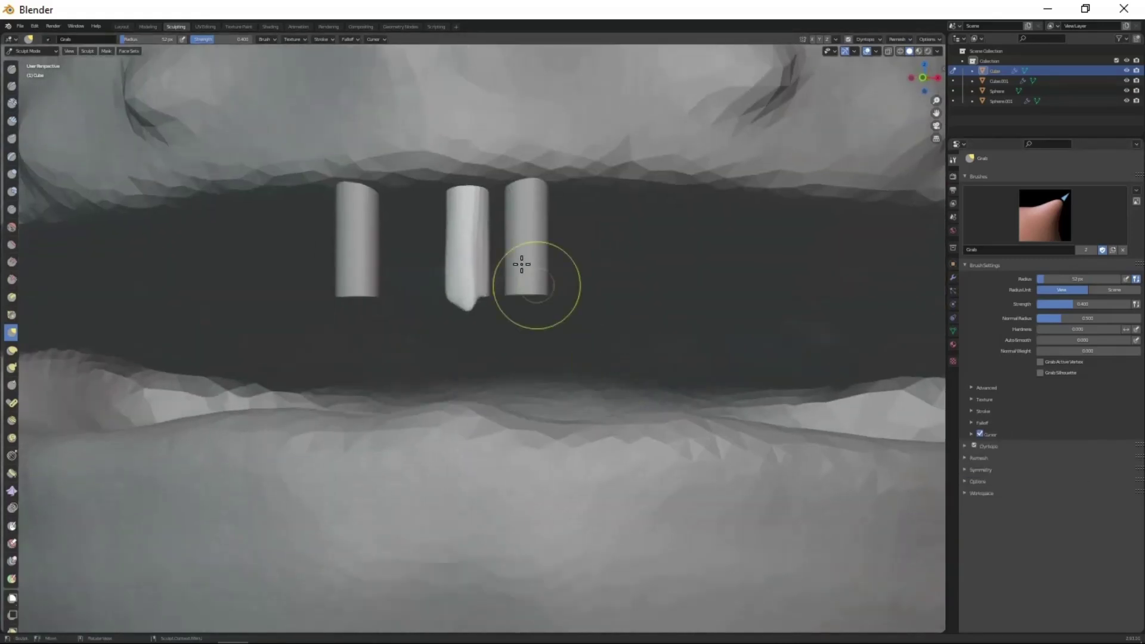
scroll(622, 395, "down", 5)
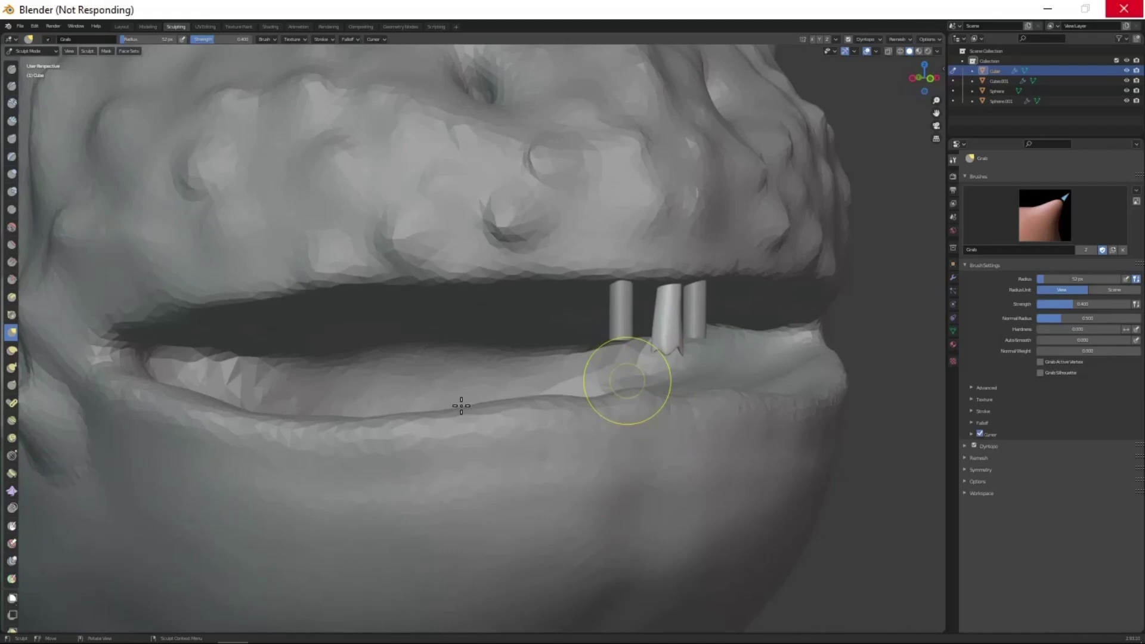
key("Tab")
scroll(459, 412, "down", 5)
middle_click_drag(455, 417, 388, 411)
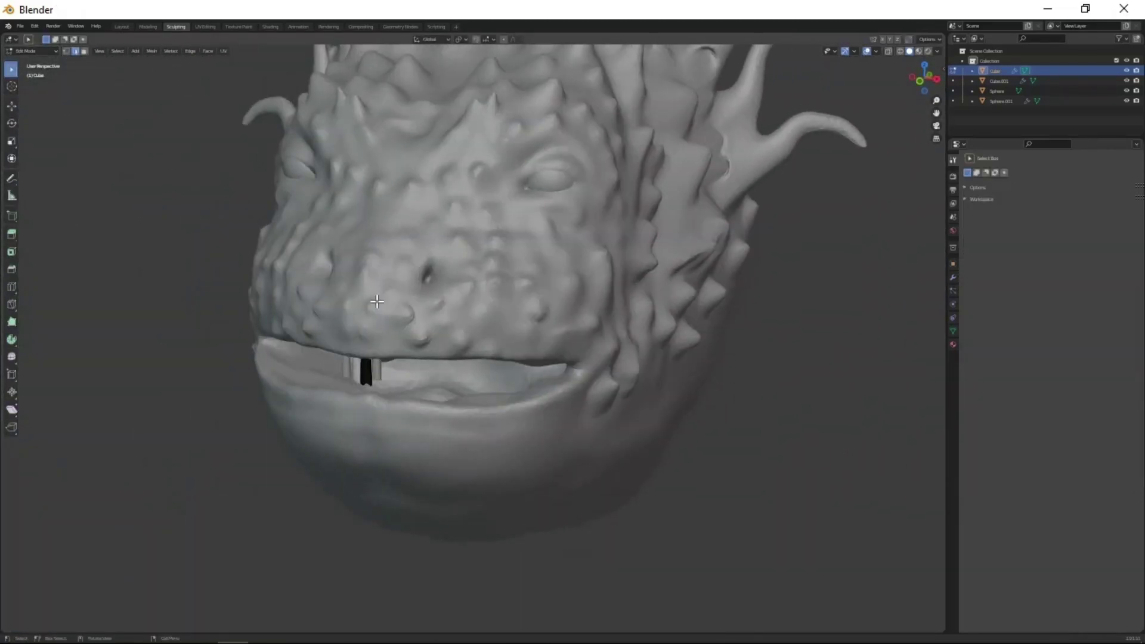
Back in Layout, duplicate a tooth sideways along X beside the others.
left_click(127, 27)
left_click(460, 262)
scroll(460, 262, "up", 5)
key("shift+d")
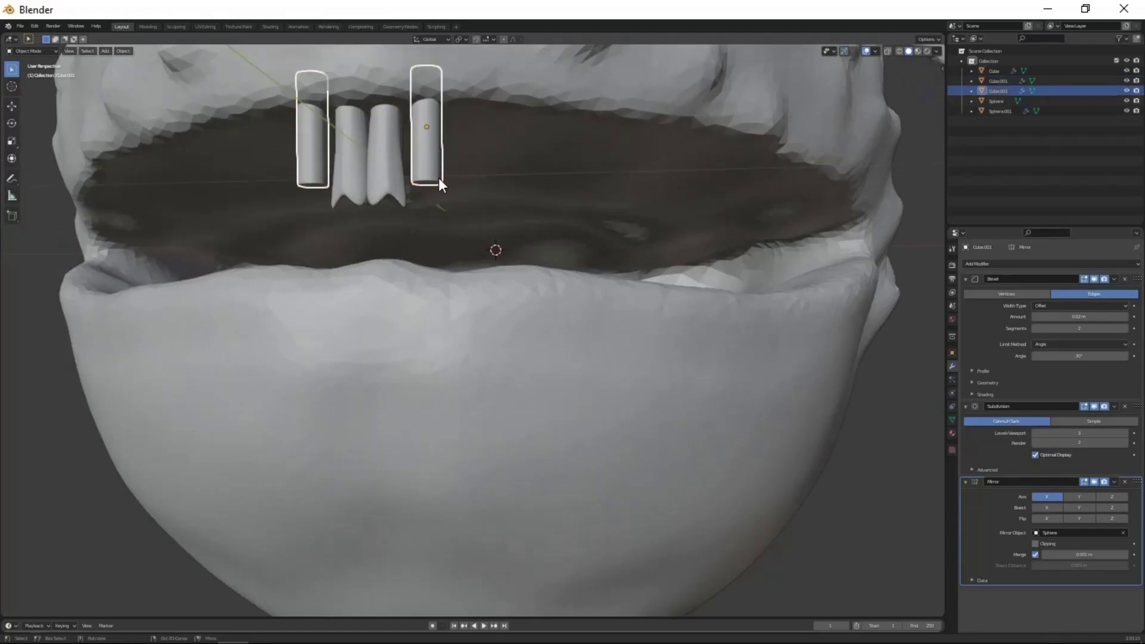
key("x")
left_click(493, 199)
Select the head with the teeth and join them into one object with Ctrl+J.
scroll(507, 221, "down", 4)
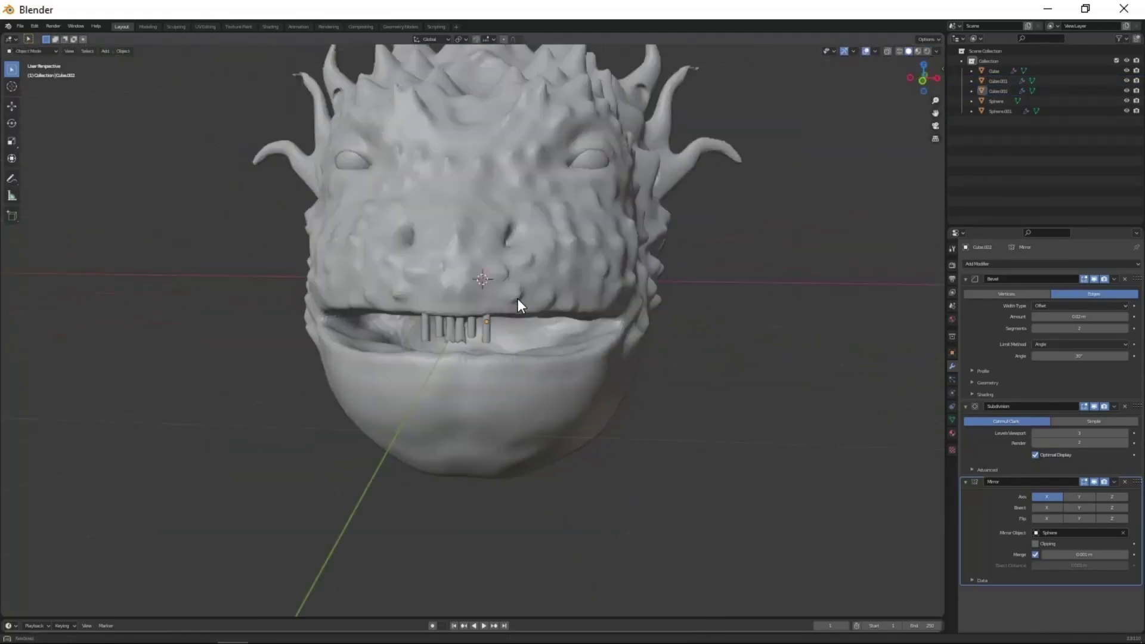
left_click(565, 318, "shift")
key("ctrl+j")
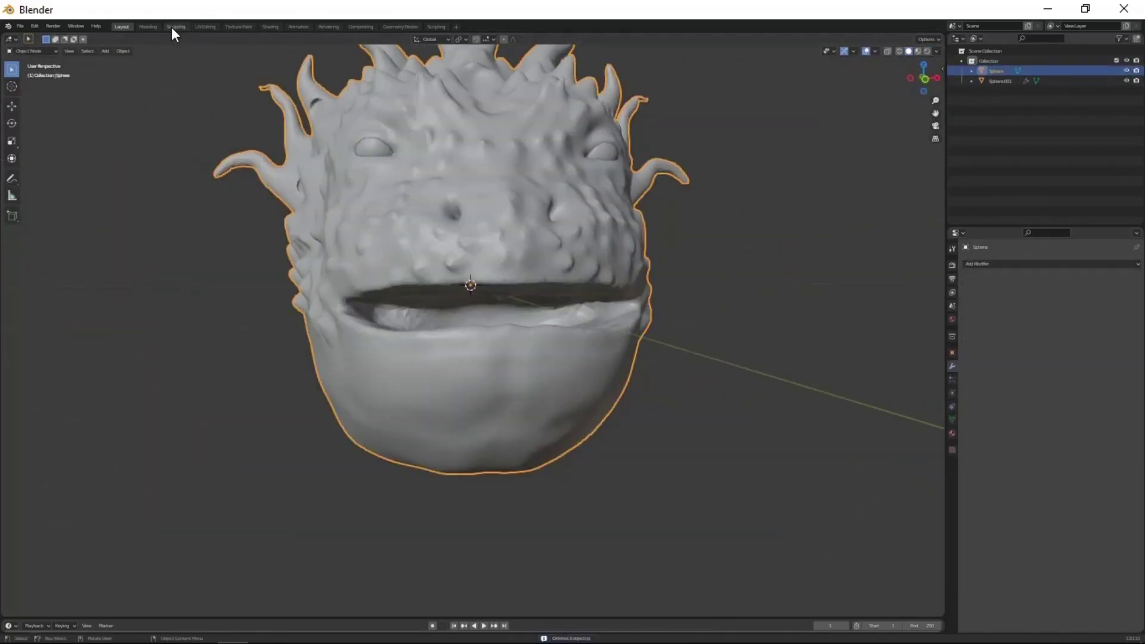
In Sculpting, use Snake Hook to pull the teeth down into sharp points.
left_click(173, 27)
scroll(357, 298, "up", 2)
mouse_move(458, 358)
middle_mouse_down()
mouse_move(388, 358)
mouse_move(456, 399)
middle_mouse_up()
scroll(456, 399, "up", 3)
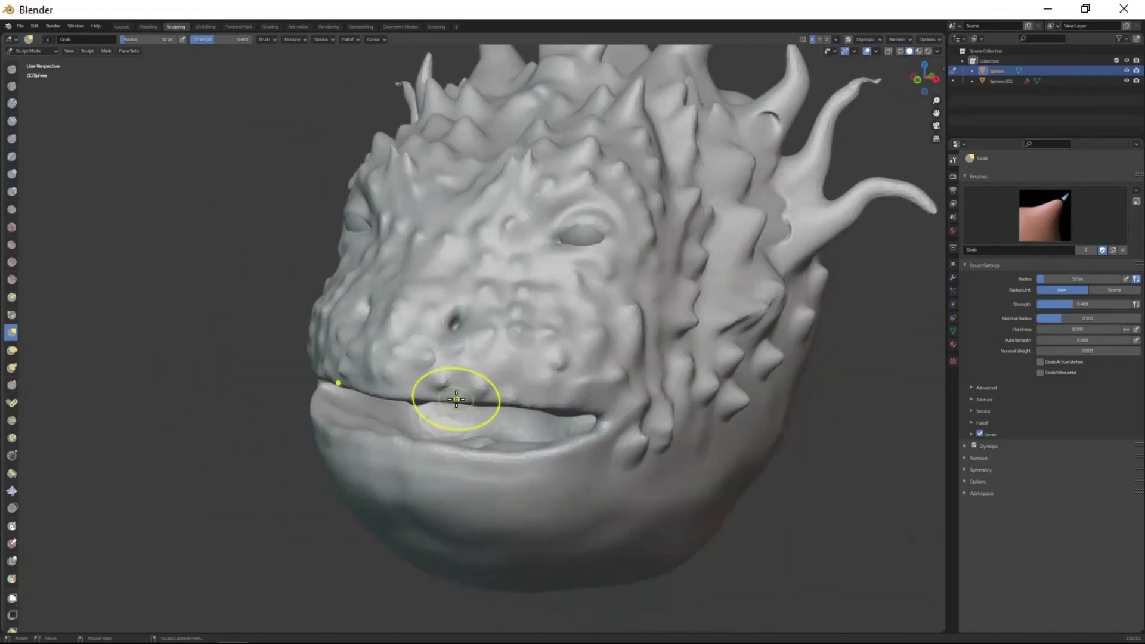
left_click(12, 368)
mouse_move(417, 471)
middle_mouse_down()
mouse_move(493, 477)
mouse_move(531, 504)
mouse_move(506, 353)
middle_mouse_up()
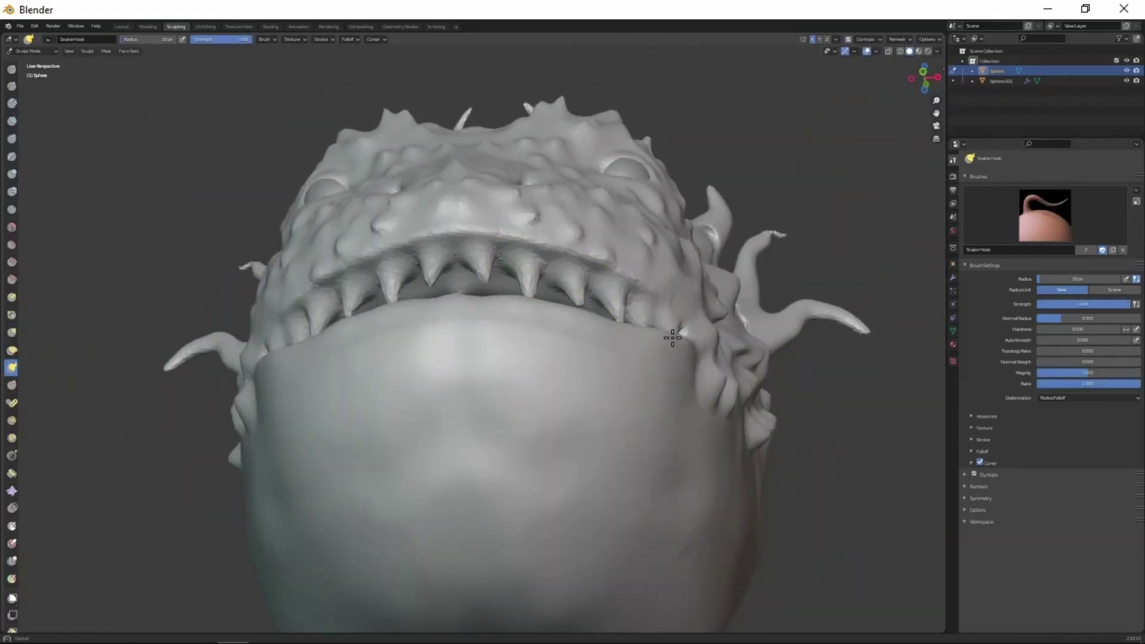
Crease along the gums while orbiting from the left to the right side of the mouth.
mouse_move(672, 337)
middle_mouse_down()
mouse_move(639, 435)
mouse_move(459, 485)
middle_mouse_up()
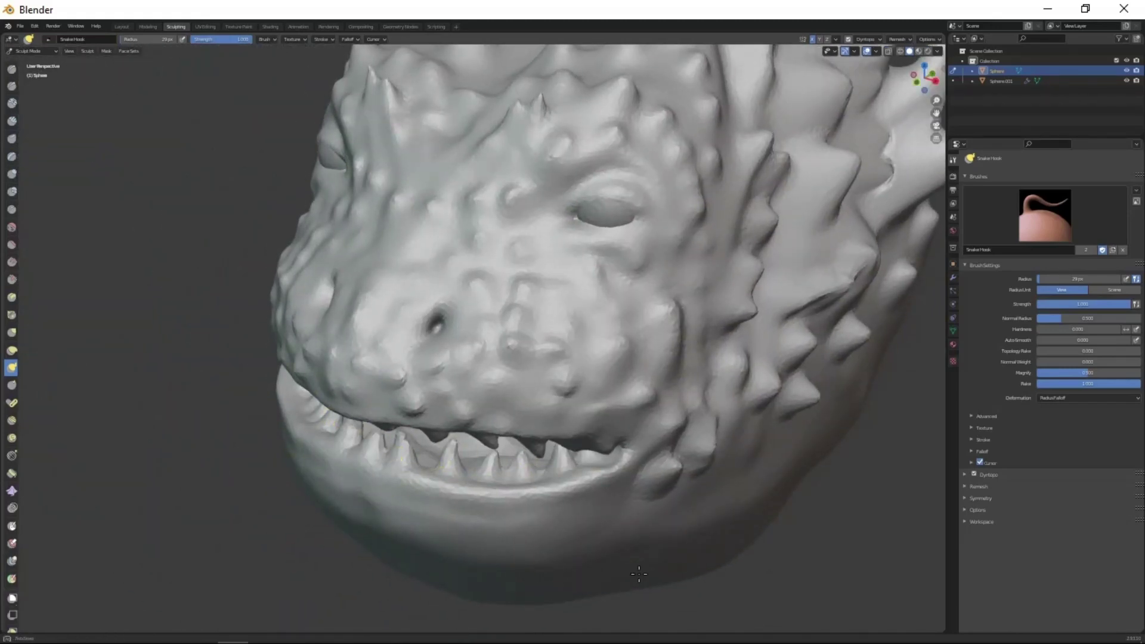
scroll(638, 574, "down", 3)
mouse_move(664, 524)
middle_mouse_down()
mouse_move(728, 529)
mouse_move(588, 410)
mouse_move(543, 468)
mouse_move(581, 245)
middle_mouse_up()
scroll(597, 502, "up", 2)
key("shift+c")
scroll(597, 502, "up", 3)
mouse_move(463, 246)
middle_mouse_down()
mouse_move(511, 396)
mouse_move(390, 238)
middle_mouse_up()
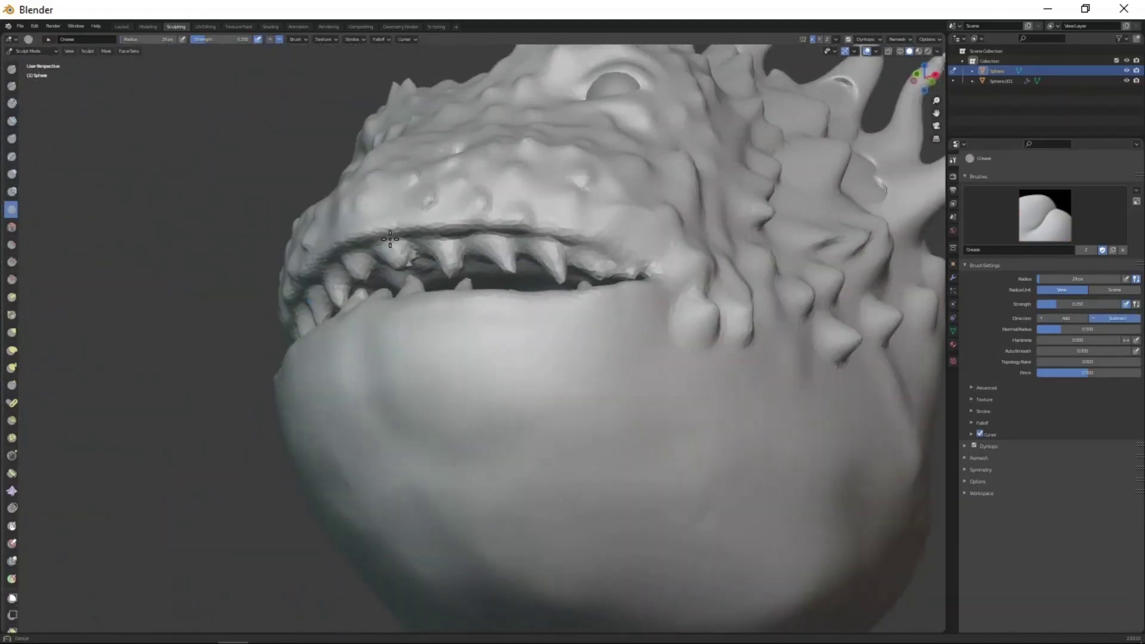
middle_click_drag(553, 248, 655, 388)
Shape the mouth with the Grab brush and inspect the head from all angles.
key("g")
scroll(659, 404, "up", 3)
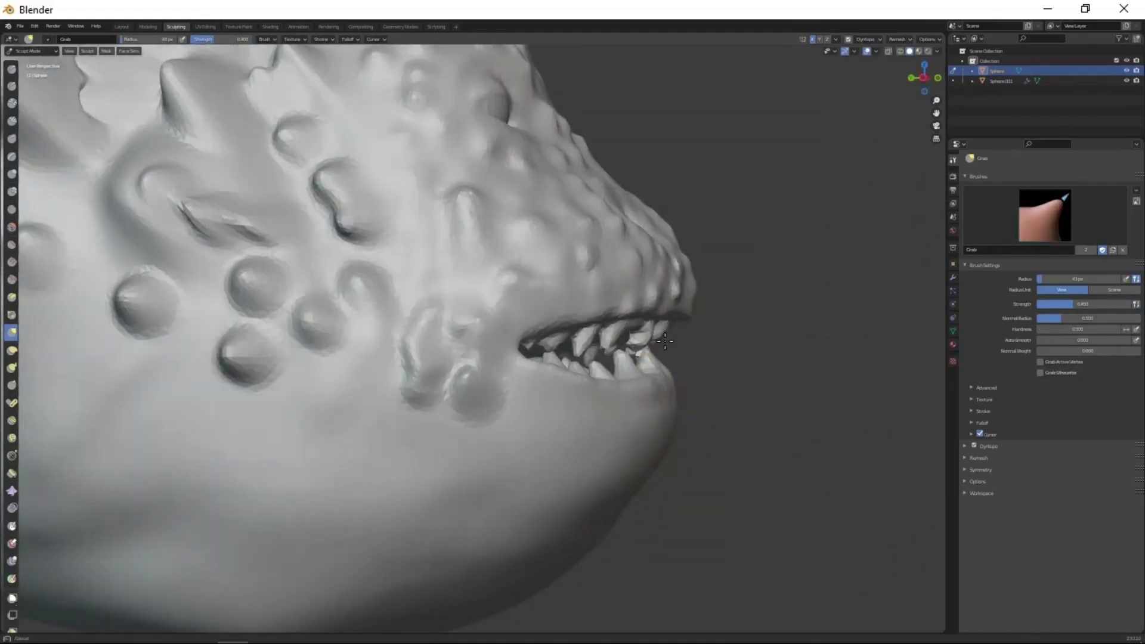
mouse_move(607, 337)
middle_mouse_down()
mouse_move(573, 378)
mouse_move(636, 314)
middle_mouse_up()
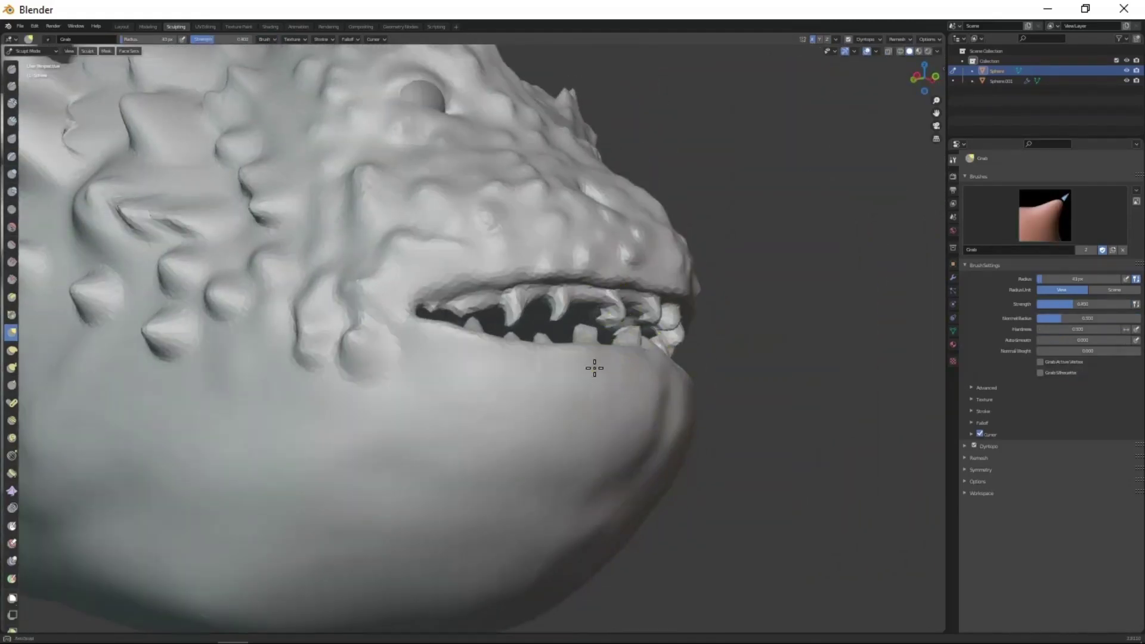
mouse_move(595, 368)
middle_mouse_down()
mouse_move(651, 417)
mouse_move(567, 459)
mouse_move(572, 411)
mouse_move(573, 479)
middle_mouse_up()
scroll(651, 417, "down", 4)
mouse_move(572, 480)
middle_mouse_down()
mouse_move(567, 424)
mouse_move(568, 462)
mouse_move(568, 444)
middle_mouse_up()
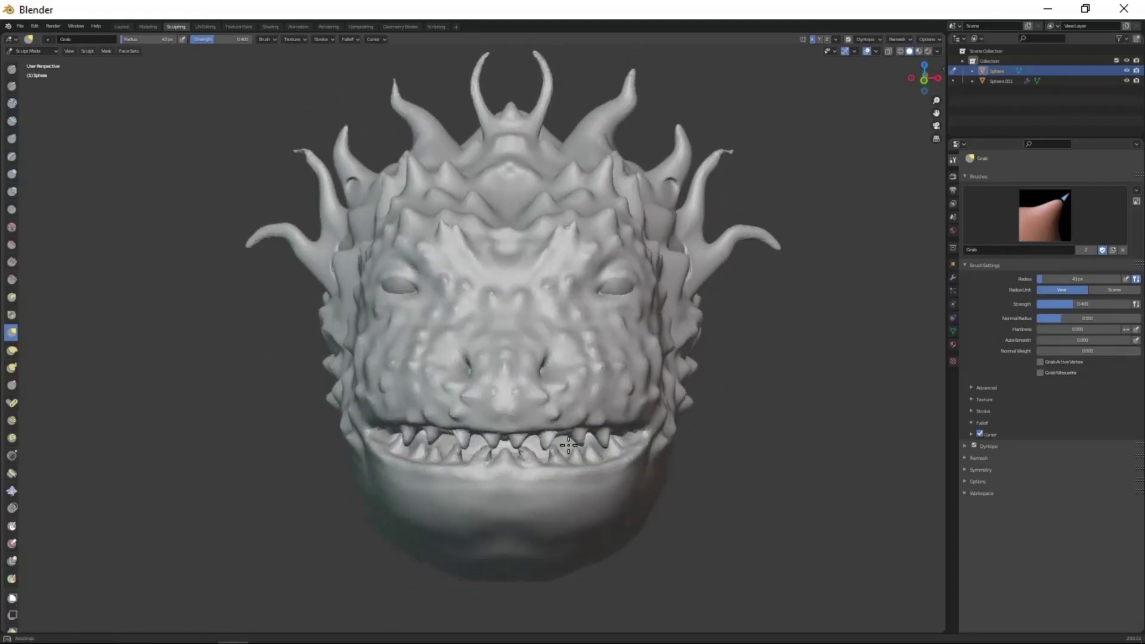